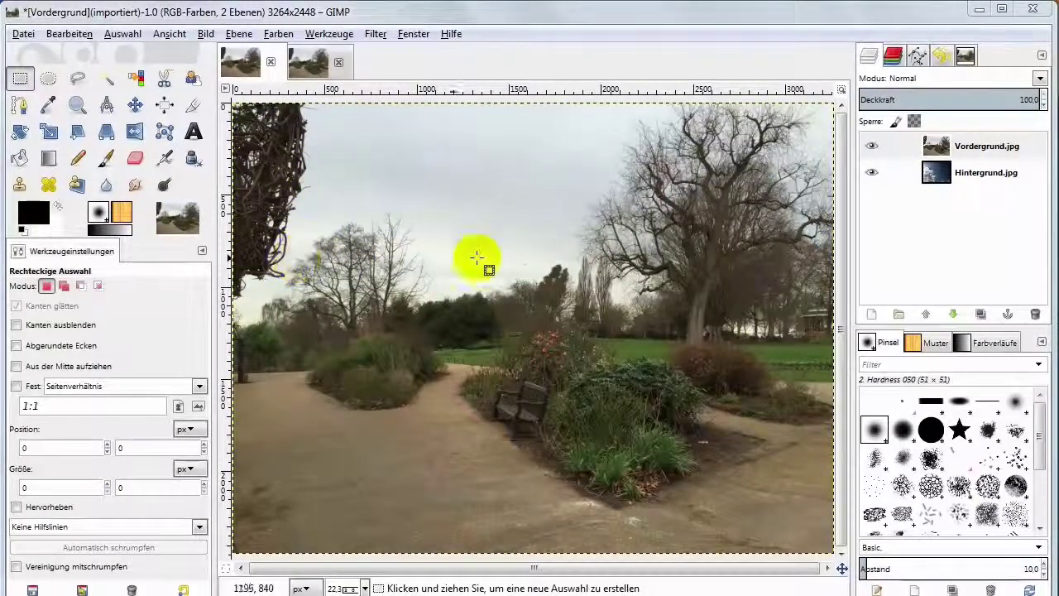
Step: Make Vordergrund.jpg the active layer in the Layers panel
click(975, 152)
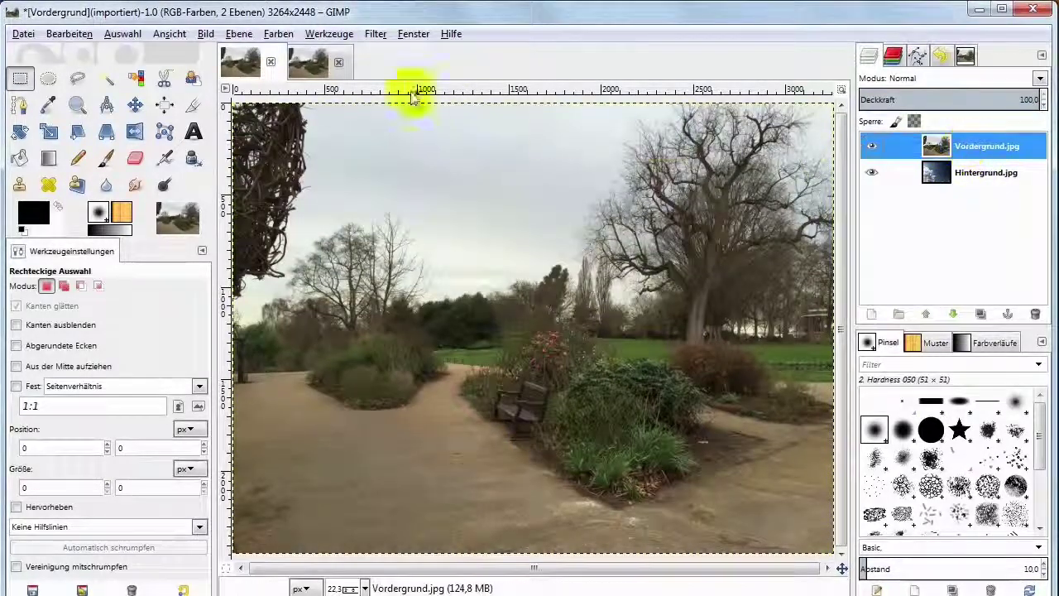
Step: Add a white, full-opacity layer mask to the Vordergrund.jpg layer
click(238, 34)
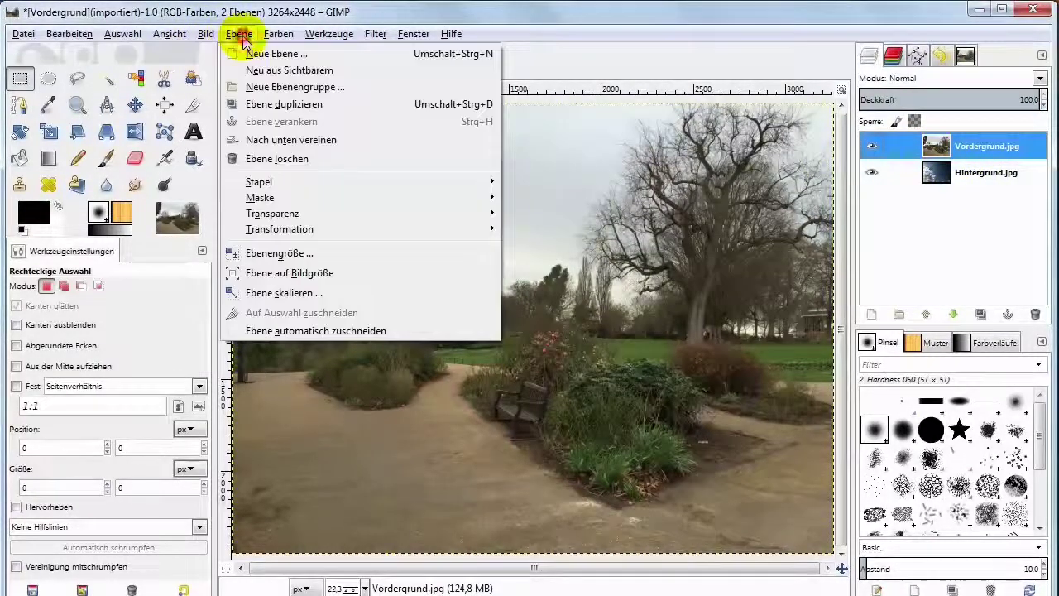
mouse_move(261, 198)
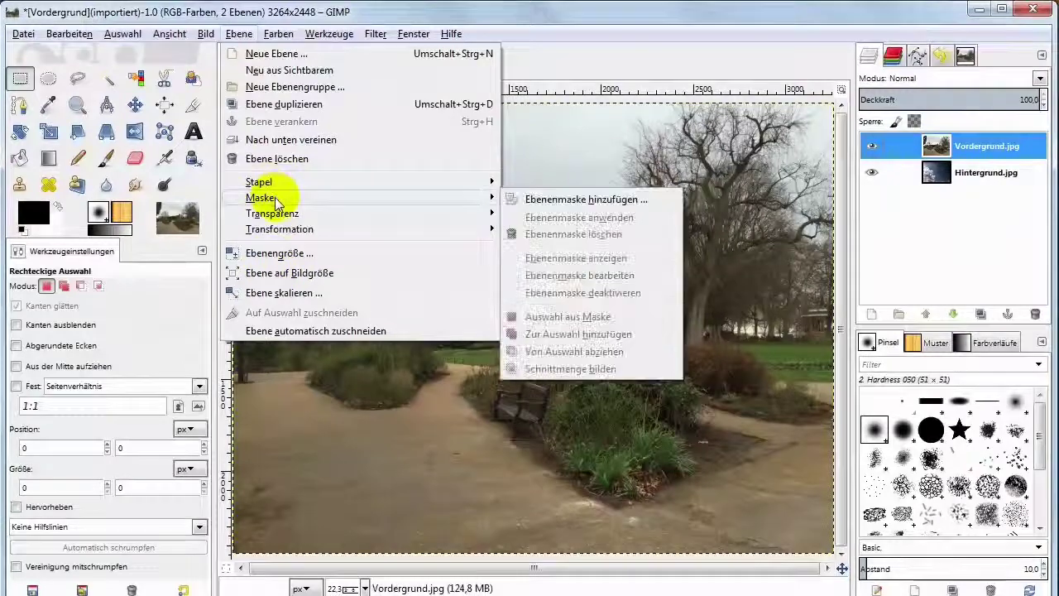
click(568, 200)
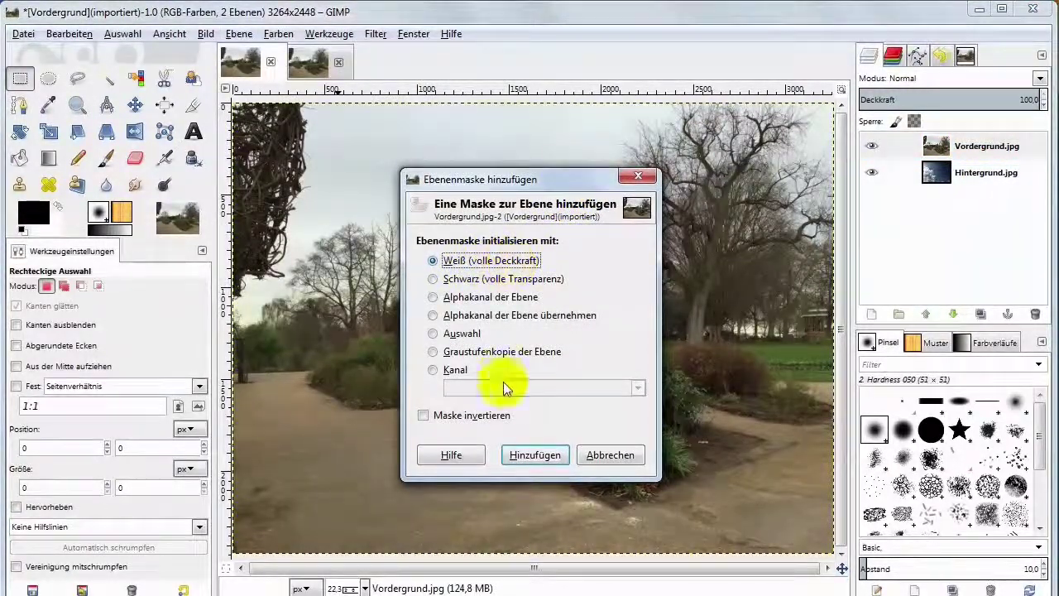
click(535, 455)
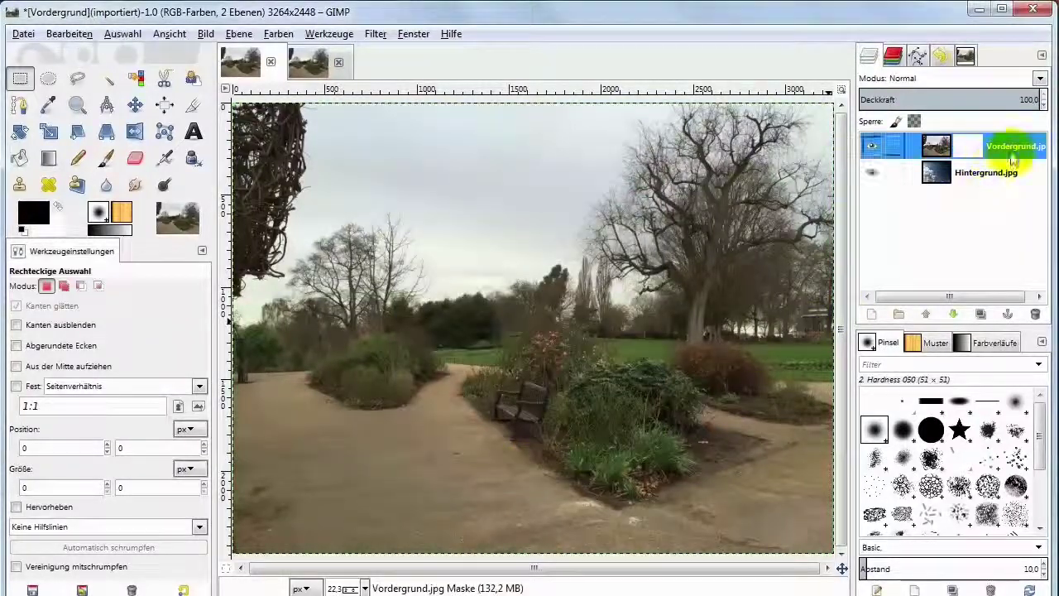
Step: With a Hardness 100 pencil, paint black on the mask to reveal the clouds, then white to restore the park
click(78, 159)
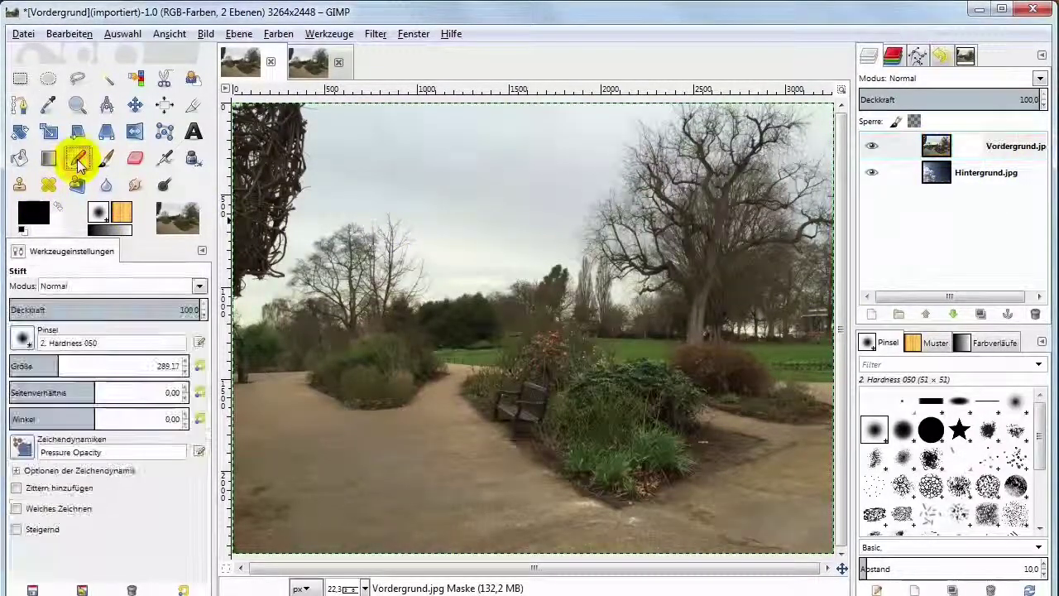
click(23, 337)
click(58, 378)
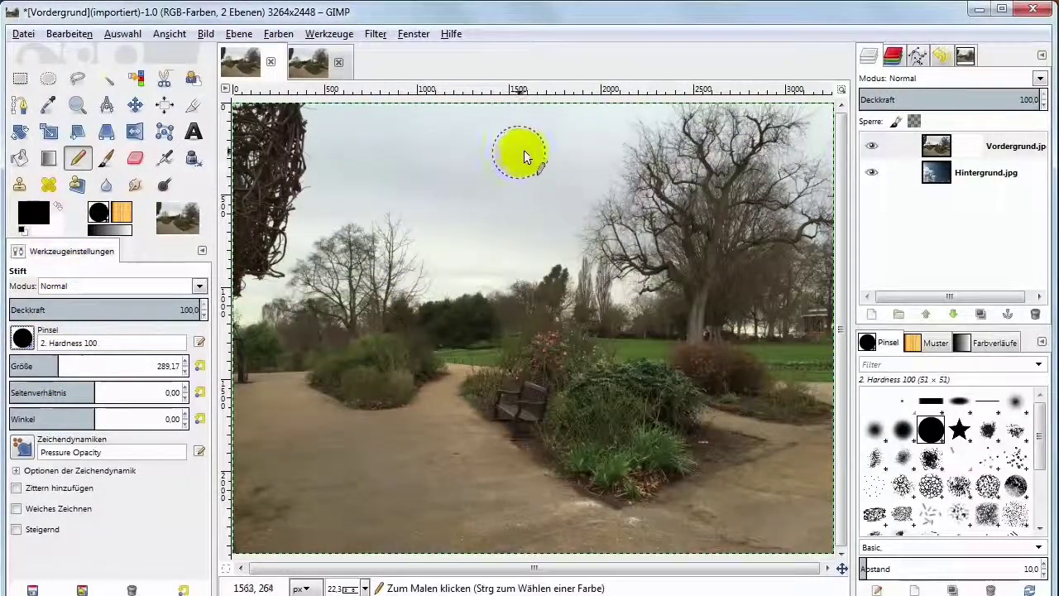
mouse_move(533, 147)
mouse_down()
mouse_move(482, 143)
mouse_move(440, 176)
mouse_move(544, 213)
mouse_move(420, 253)
mouse_move(472, 295)
mouse_move(338, 300)
mouse_move(377, 250)
mouse_move(326, 288)
mouse_move(295, 378)
mouse_move(406, 406)
mouse_move(483, 339)
mouse_move(472, 397)
mouse_move(497, 297)
mouse_up()
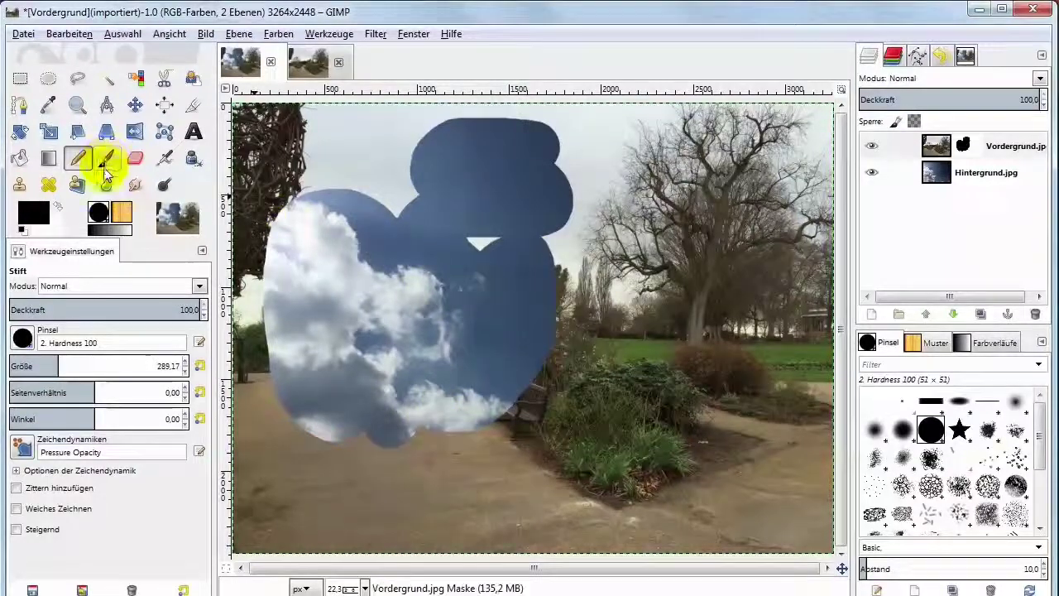
click(59, 207)
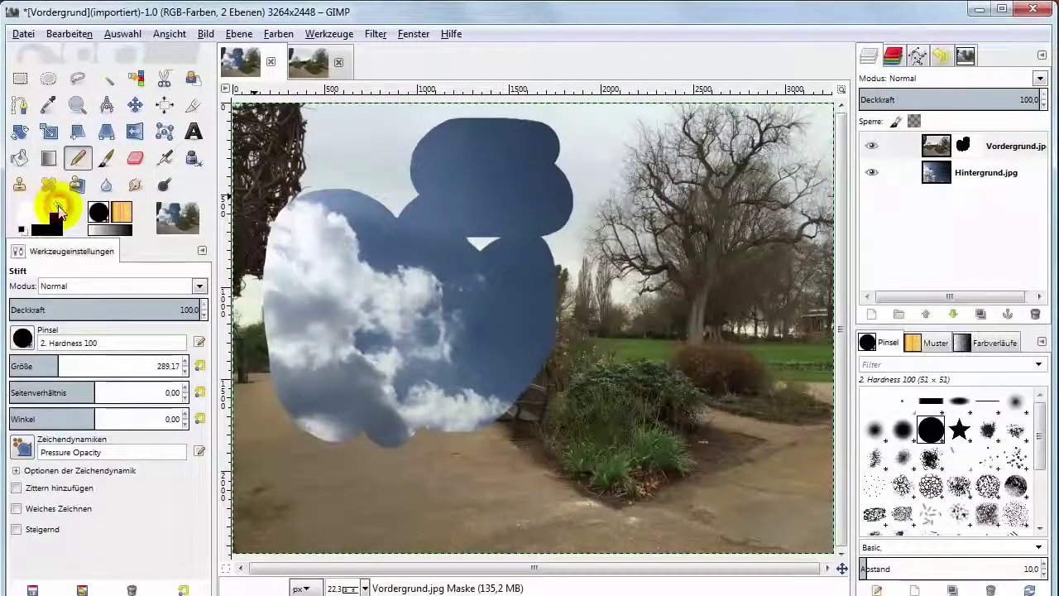
mouse_move(331, 212)
mouse_down()
mouse_move(349, 213)
mouse_move(304, 212)
mouse_move(279, 293)
mouse_move(355, 236)
mouse_move(303, 247)
mouse_move(358, 306)
mouse_move(397, 243)
mouse_move(473, 194)
mouse_move(525, 248)
mouse_move(553, 178)
mouse_up()
mouse_move(446, 203)
mouse_down()
mouse_move(551, 143)
mouse_move(494, 132)
mouse_move(425, 208)
mouse_move(446, 412)
mouse_move(496, 388)
mouse_move(488, 330)
mouse_move(549, 370)
mouse_move(293, 351)
mouse_move(303, 397)
mouse_move(485, 445)
mouse_up()
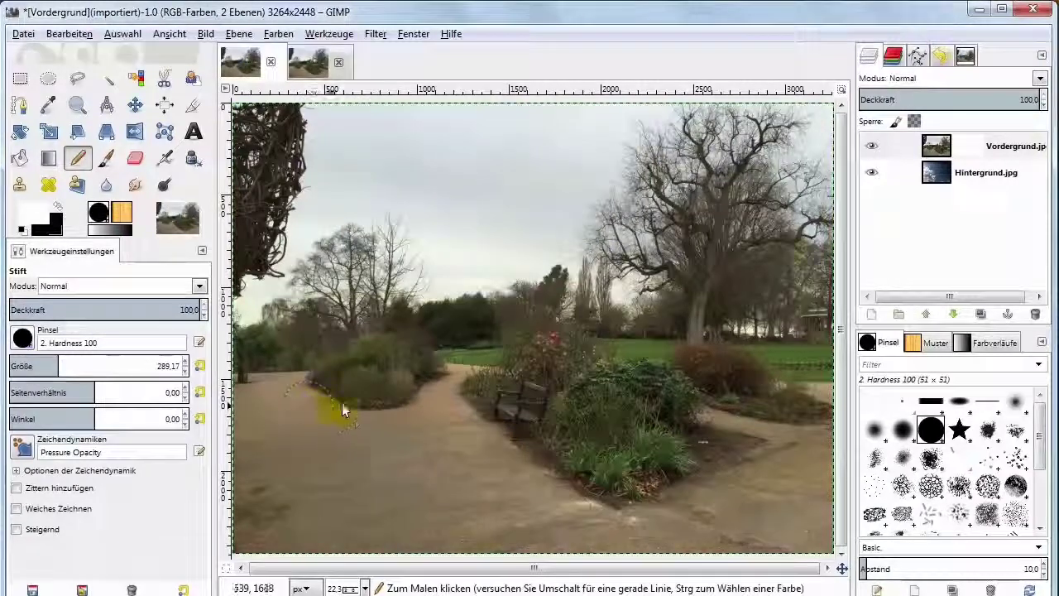
Step: In the second image, duplicate Vordergrund.jpg and make the Vordergrund.jpg-Kopie copy active
click(323, 70)
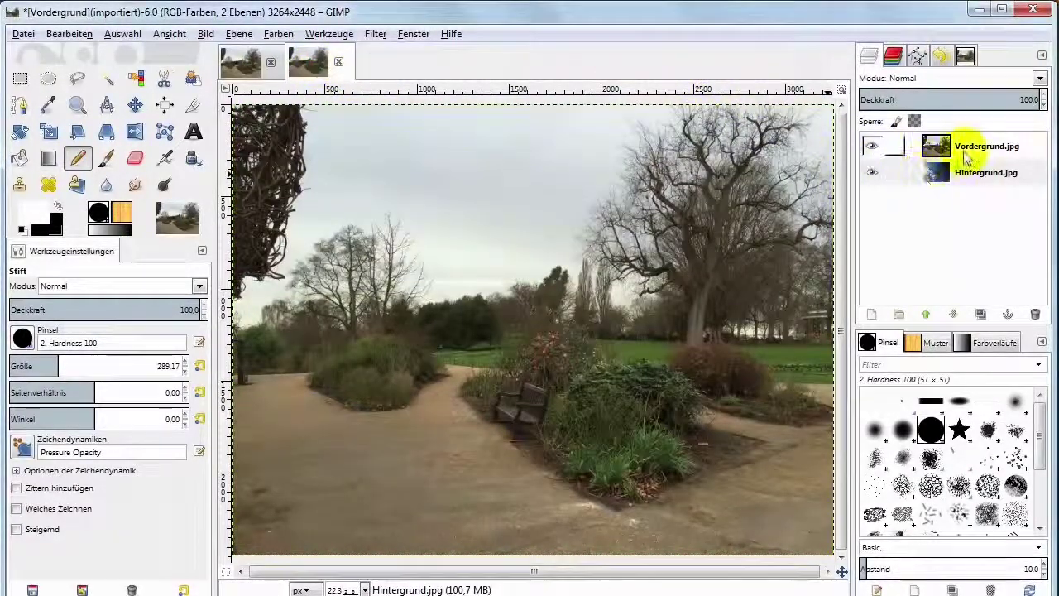
click(873, 149)
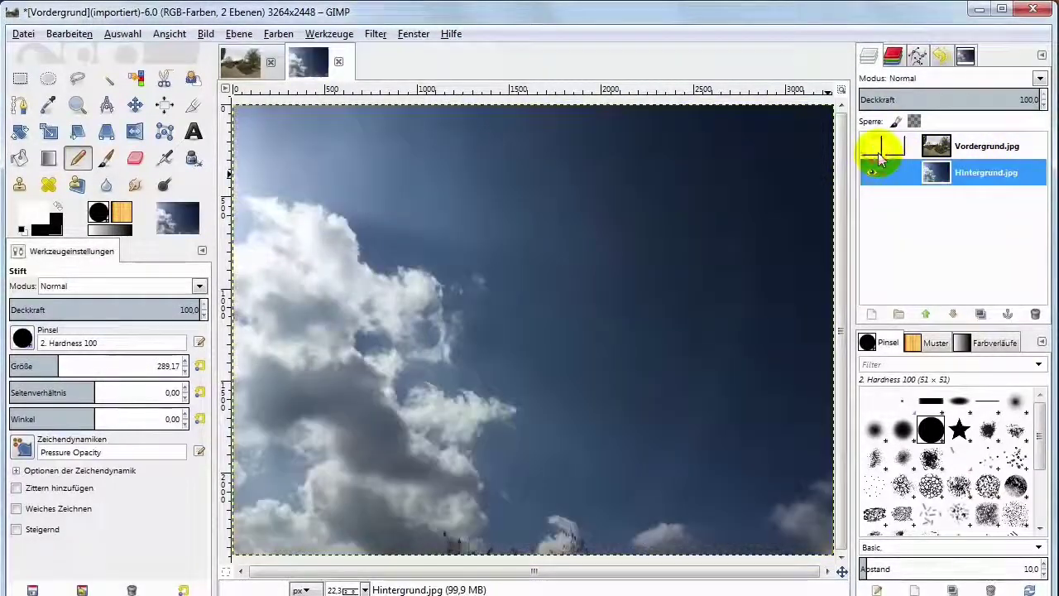
click(875, 149)
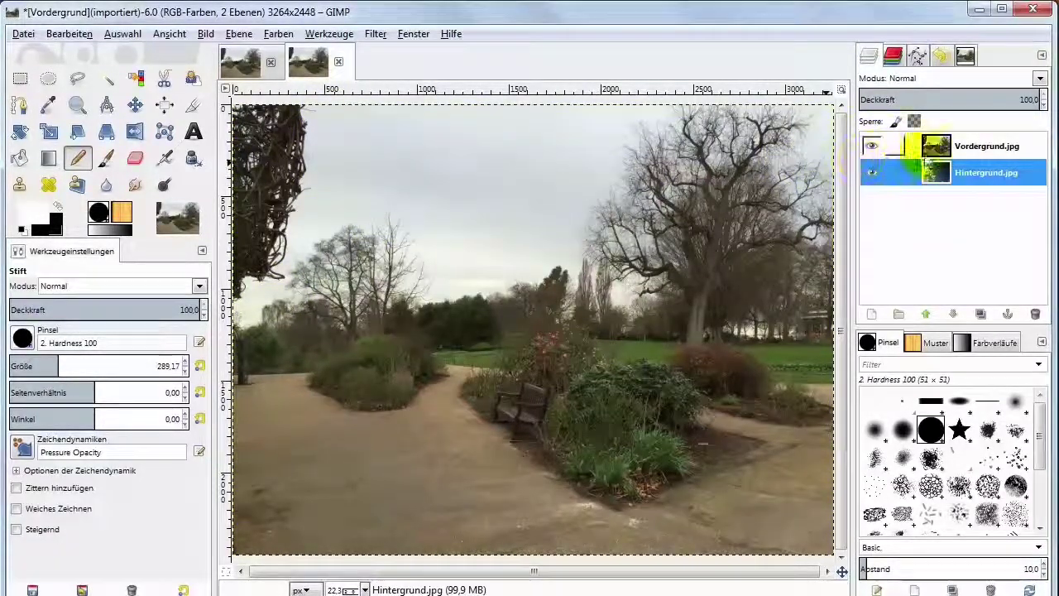
click(999, 149)
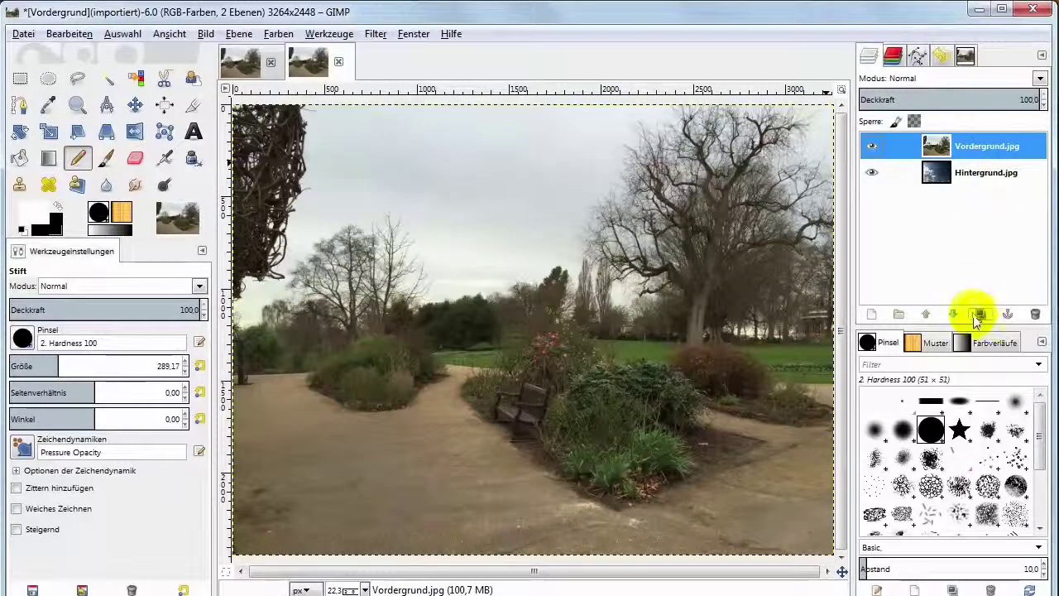
click(982, 316)
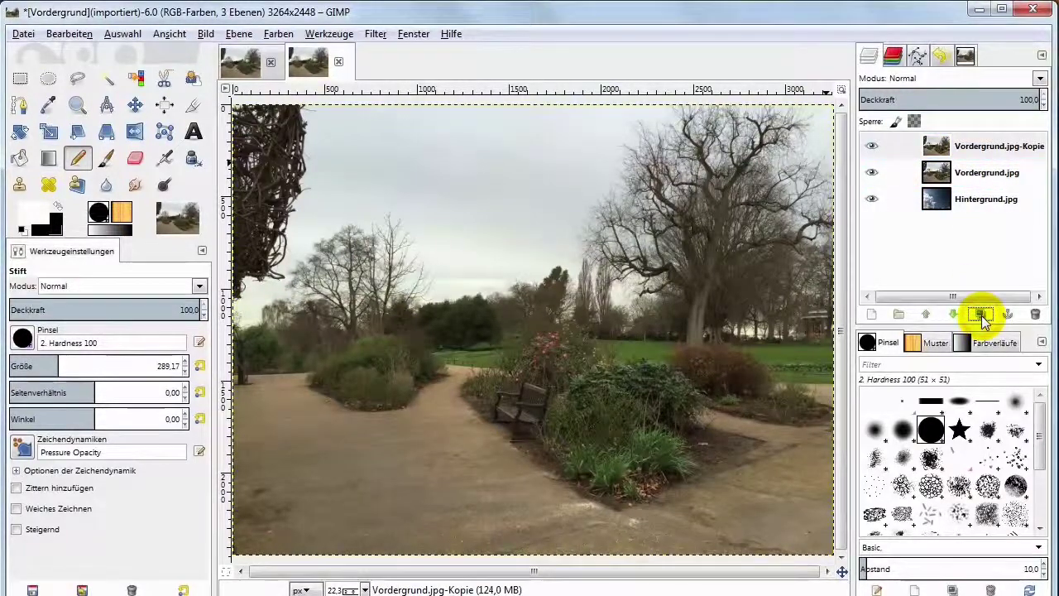
click(970, 156)
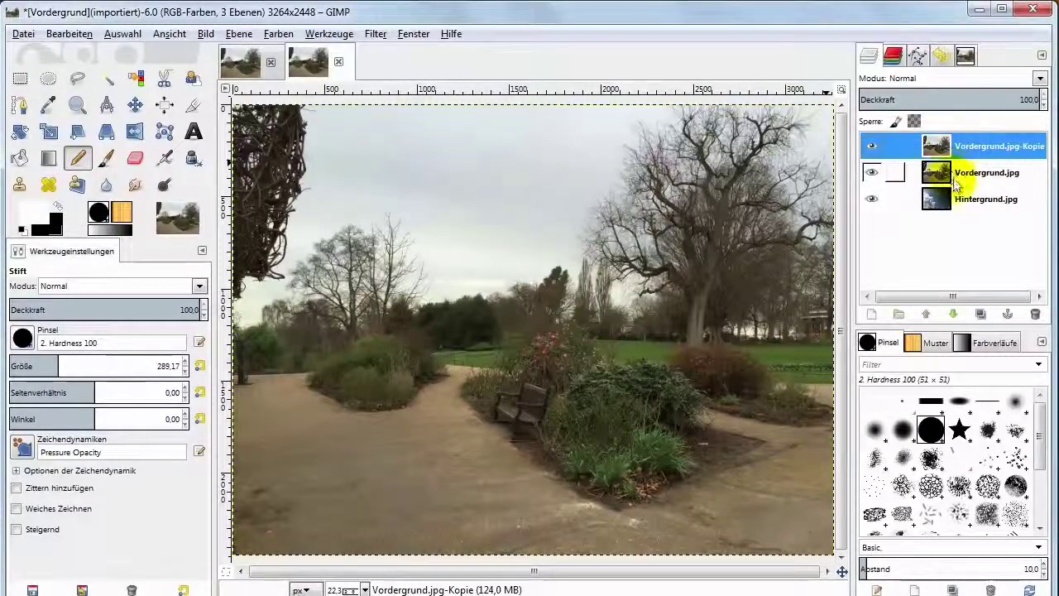
click(278, 33)
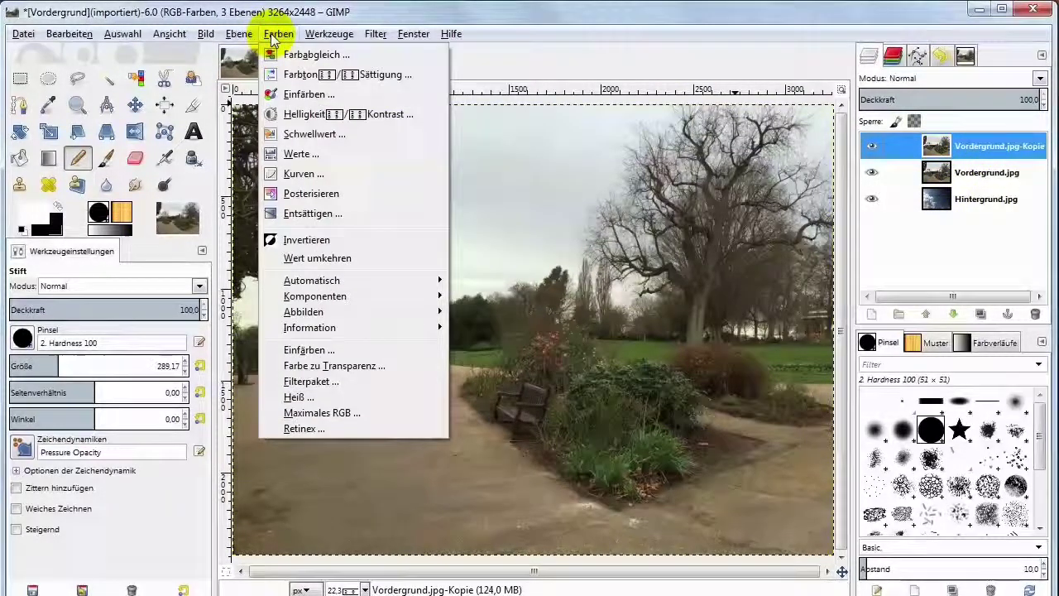
mouse_move(316, 296)
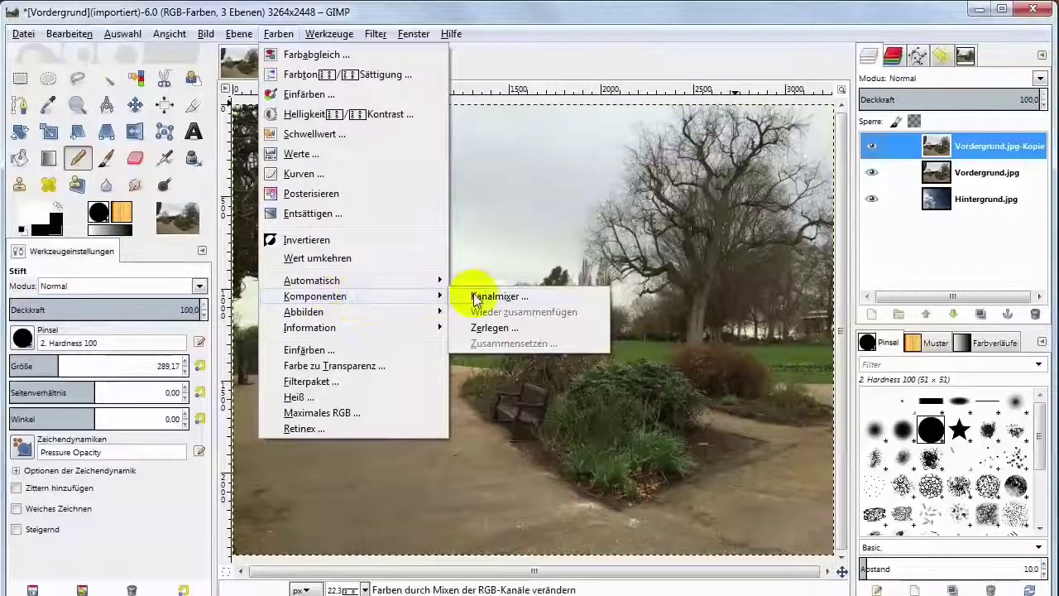
Step: Convert the copy to monochrome in the Channel Mixer with Red 100, Green 0, Blue 7.4
click(562, 294)
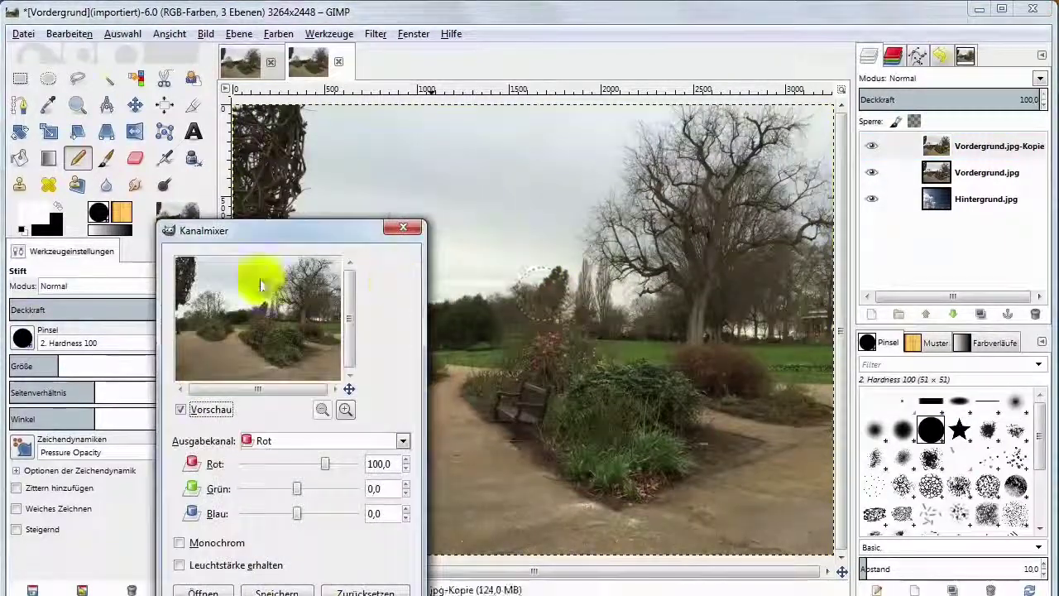
drag(253, 234, 621, 90)
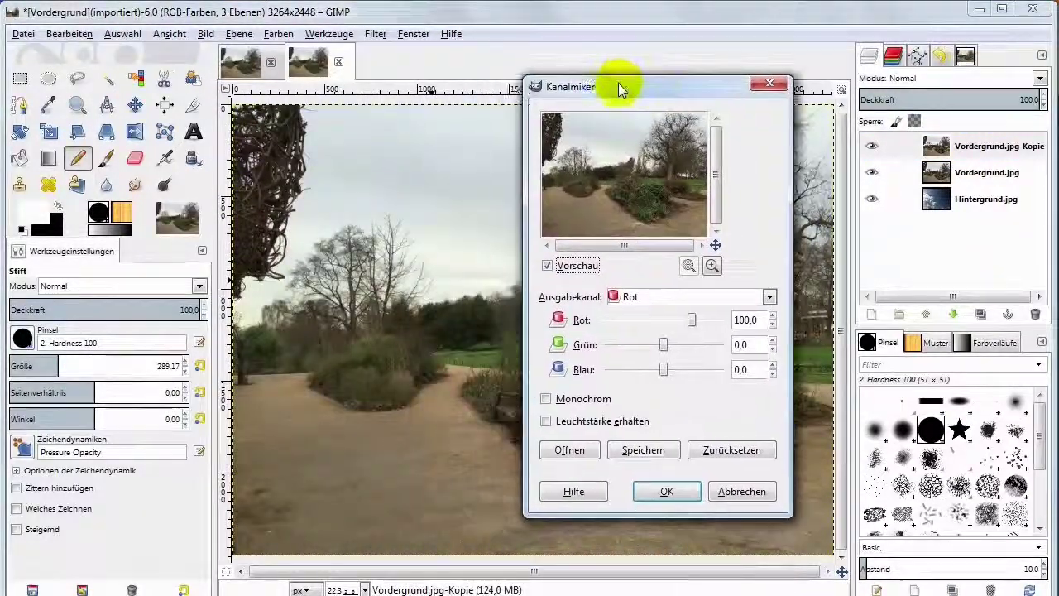
click(546, 400)
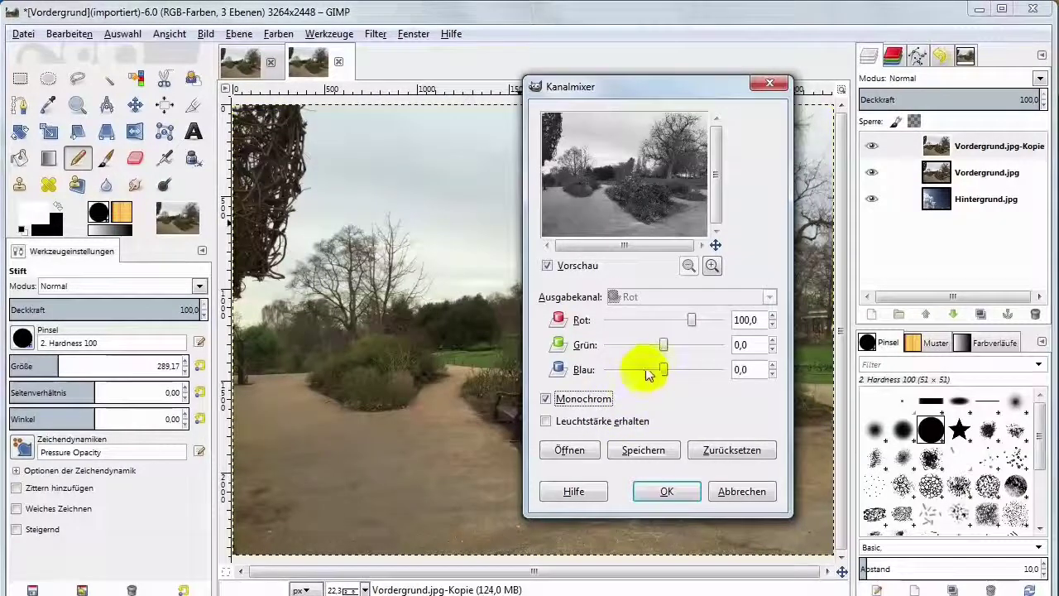
drag(666, 370, 678, 369)
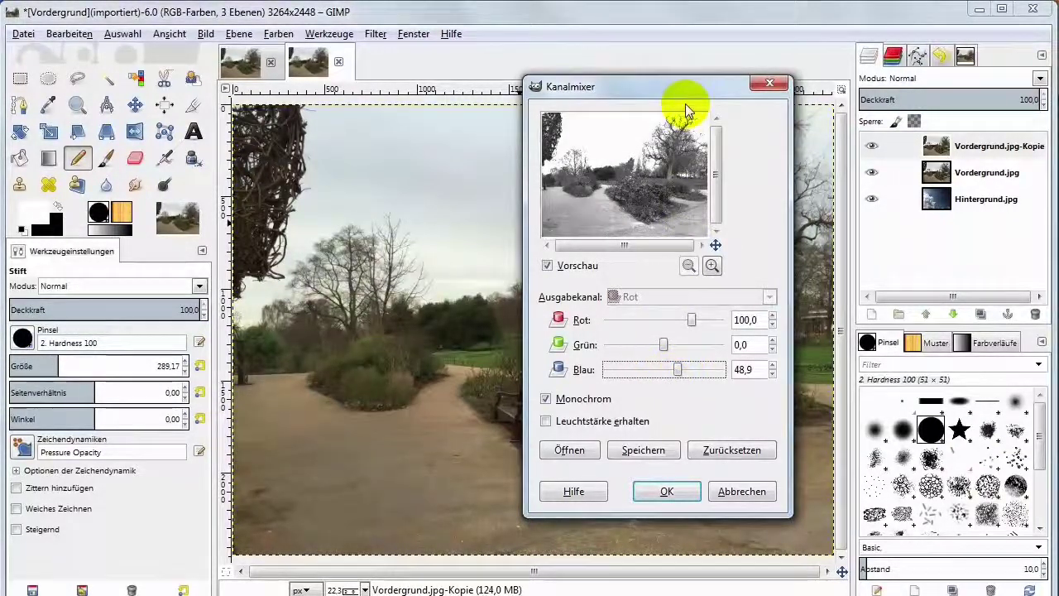
drag(707, 377, 711, 372)
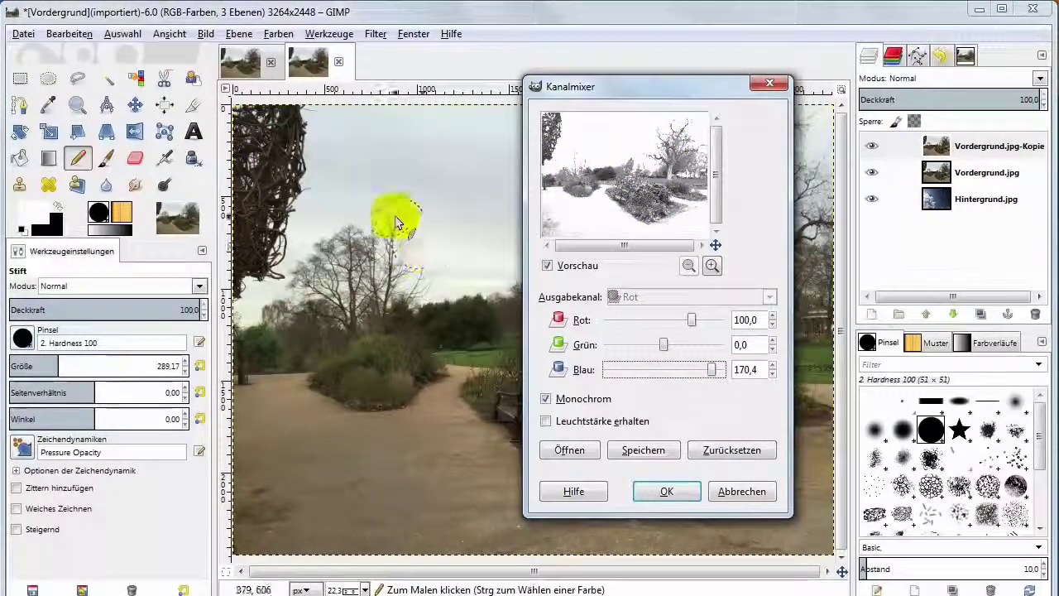
click(712, 267)
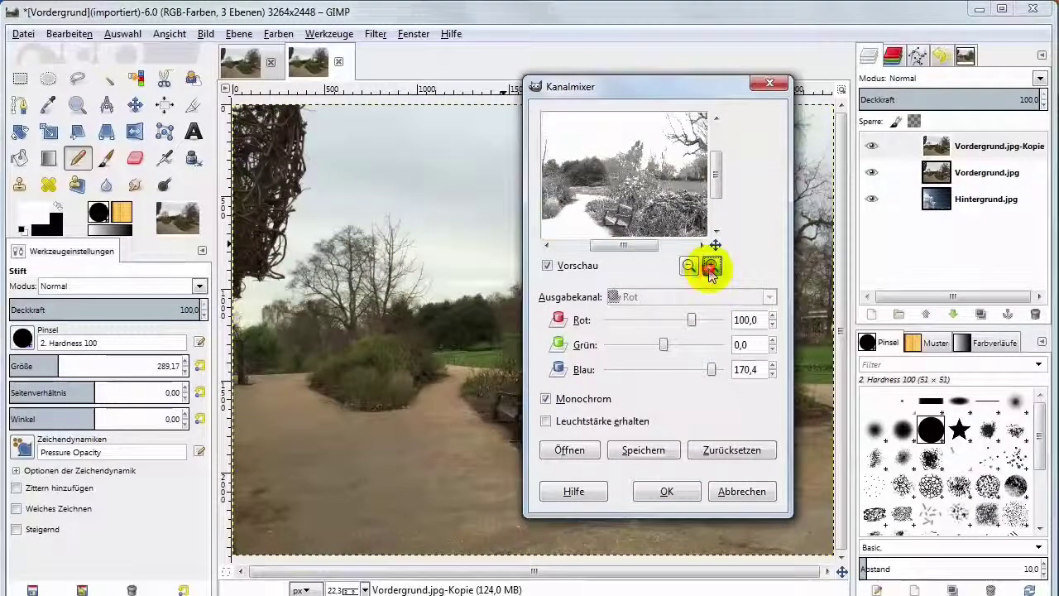
click(711, 266)
drag(713, 177, 714, 164)
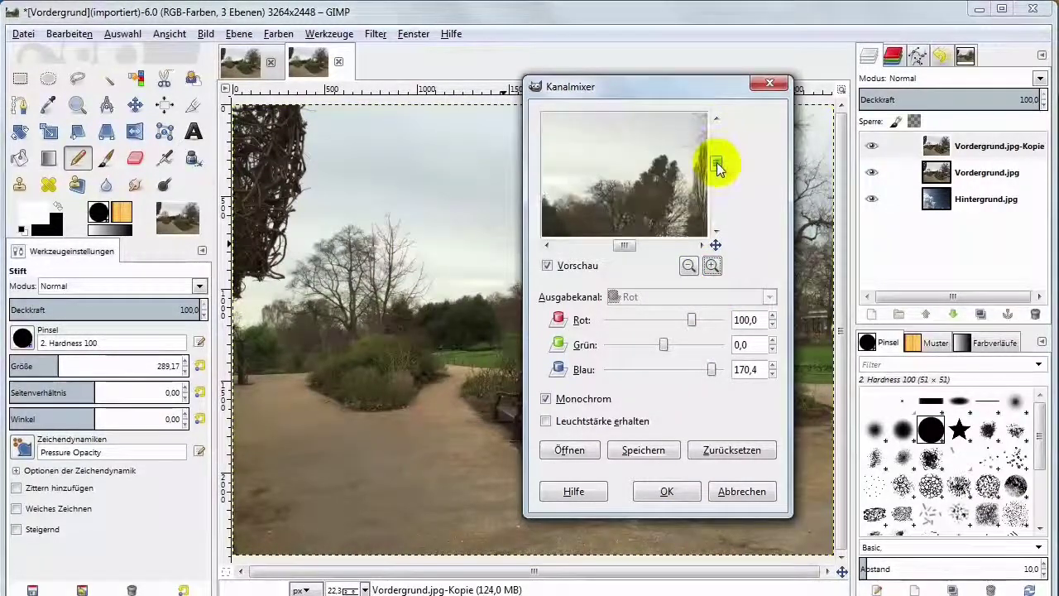
drag(629, 246, 644, 247)
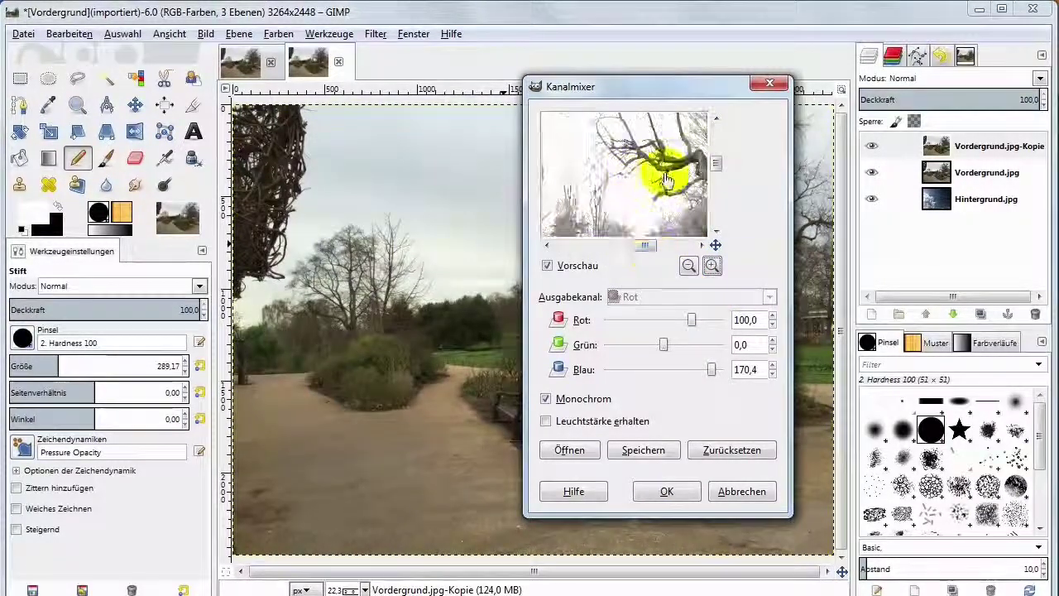
drag(715, 167, 717, 151)
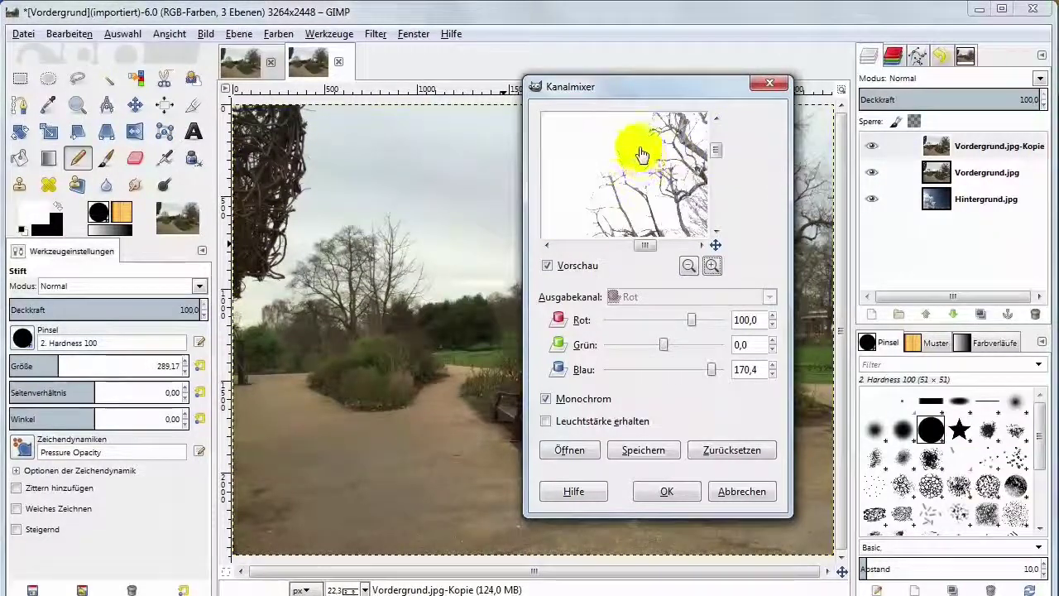
drag(714, 376, 666, 369)
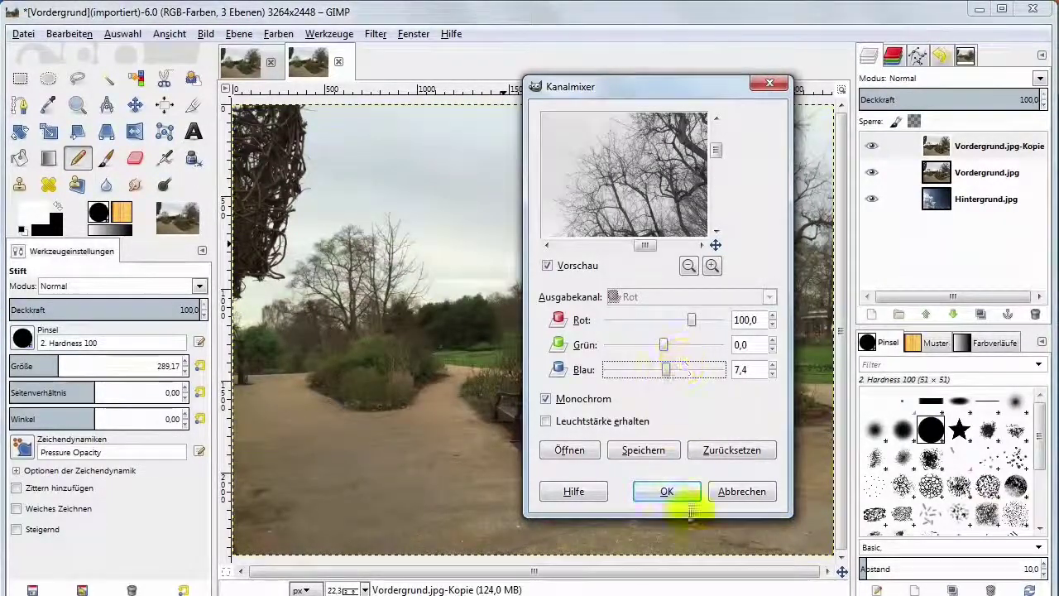
click(666, 491)
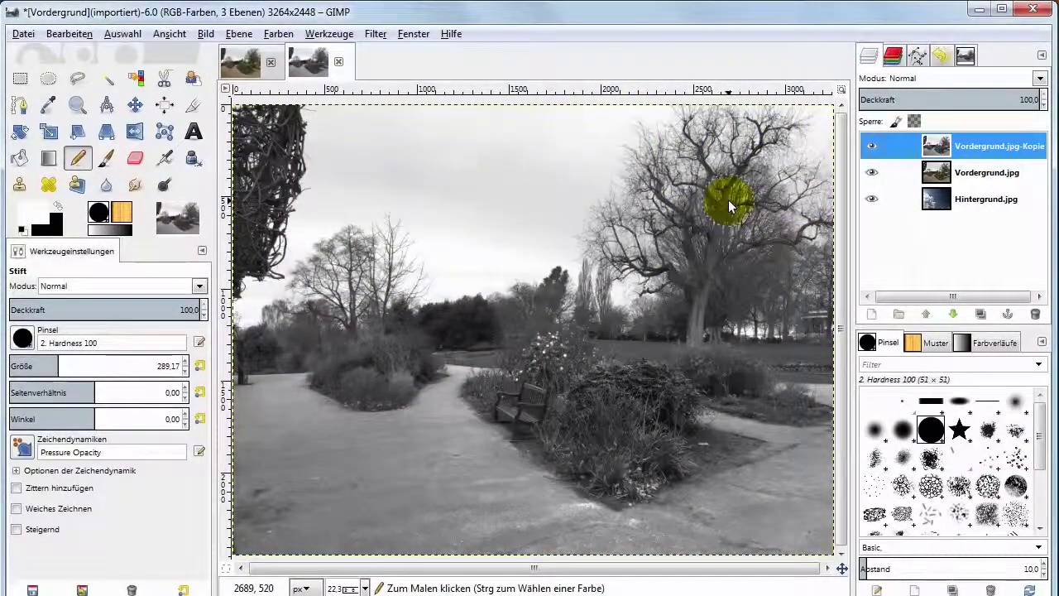
Step: Invert the colours of the black-and-white Vordergrund.jpg-Kopie layer
click(279, 34)
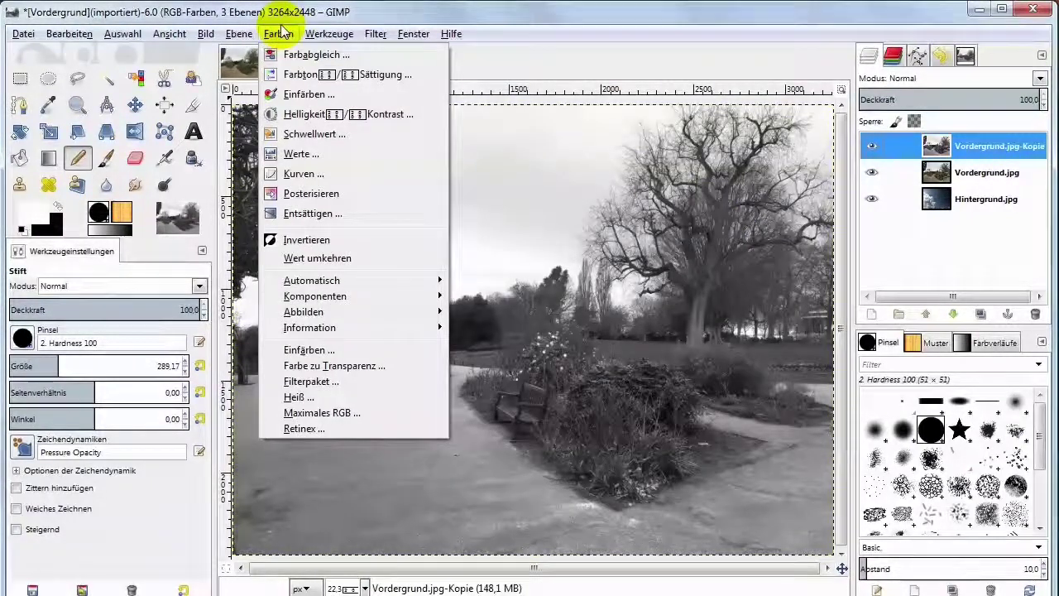
click(306, 240)
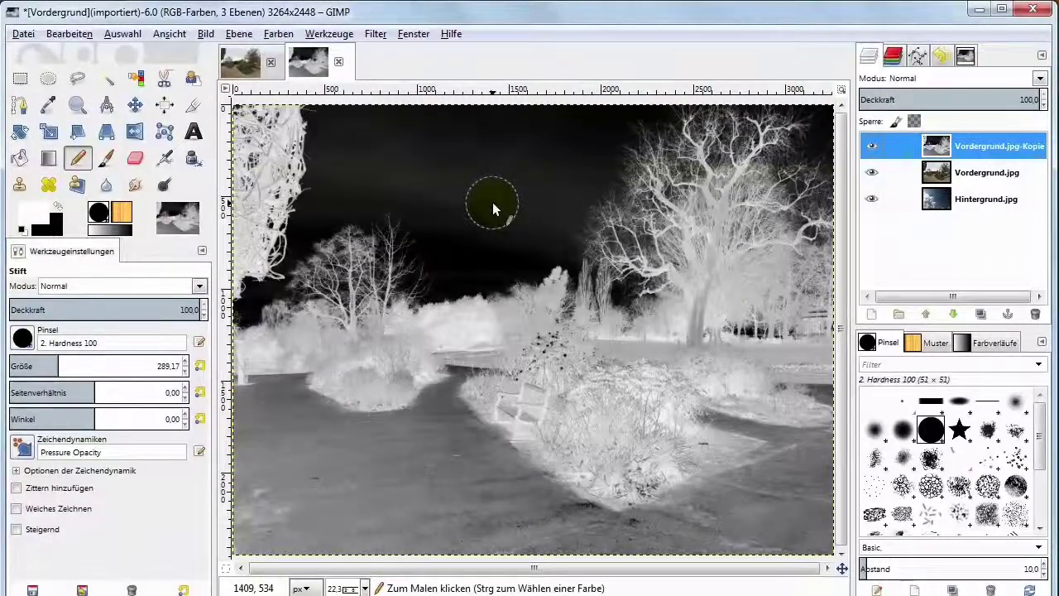
click(276, 35)
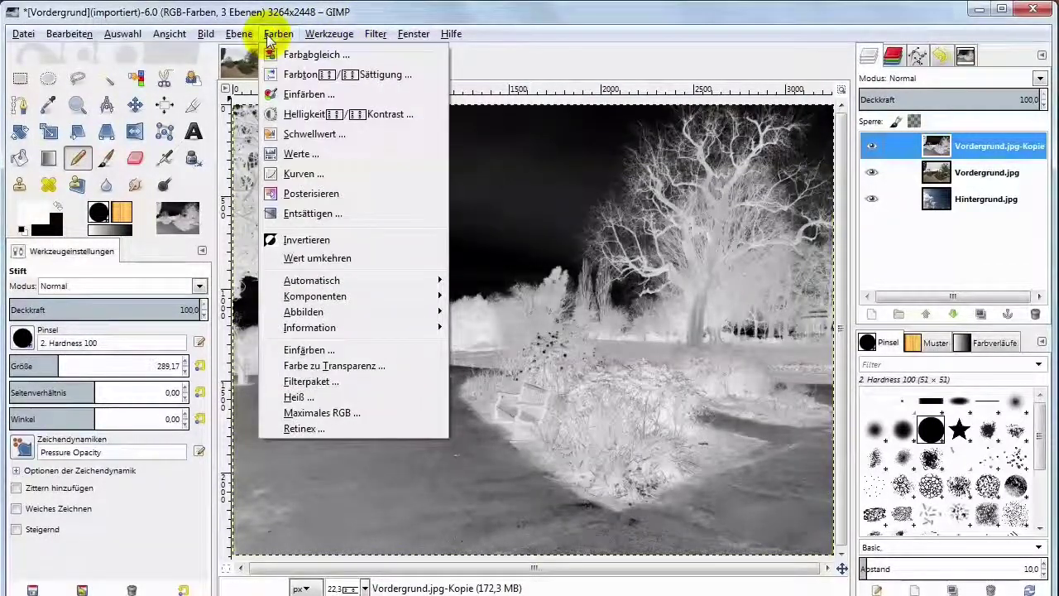
Step: Apply Levels with input values 64 and 169 to the inverted copy layer
click(311, 153)
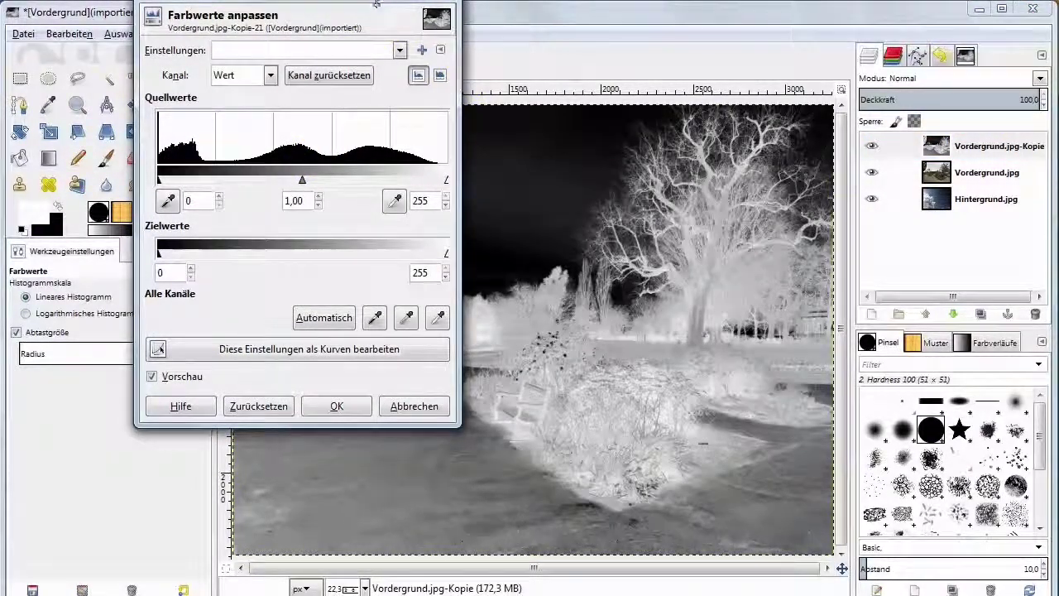
mouse_move(377, 6)
mouse_down()
mouse_move(402, 42)
mouse_move(634, 113)
mouse_move(677, 109)
mouse_move(676, 100)
mouse_up()
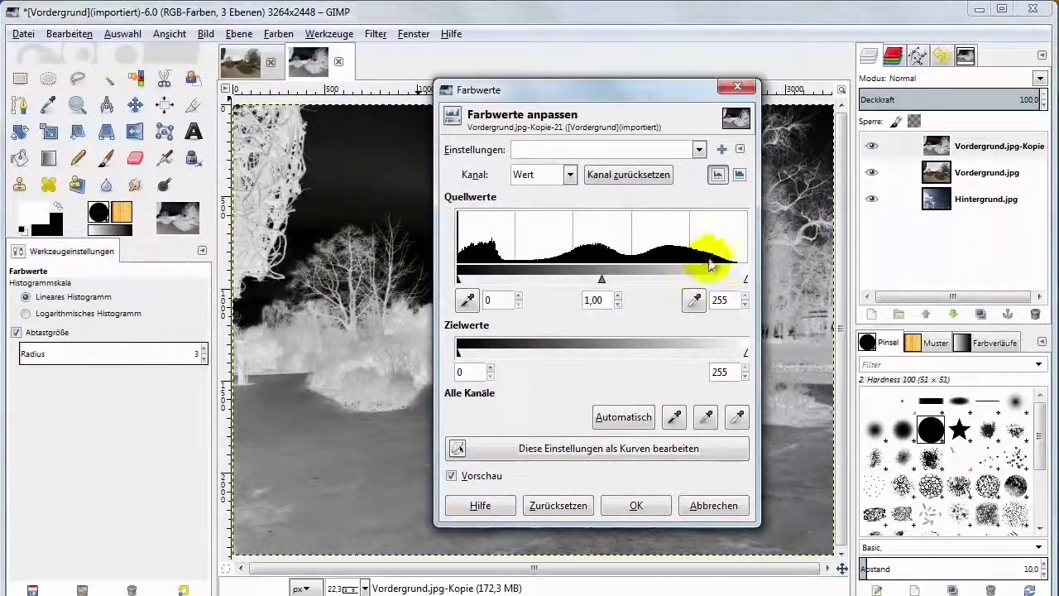
drag(575, 98, 736, 96)
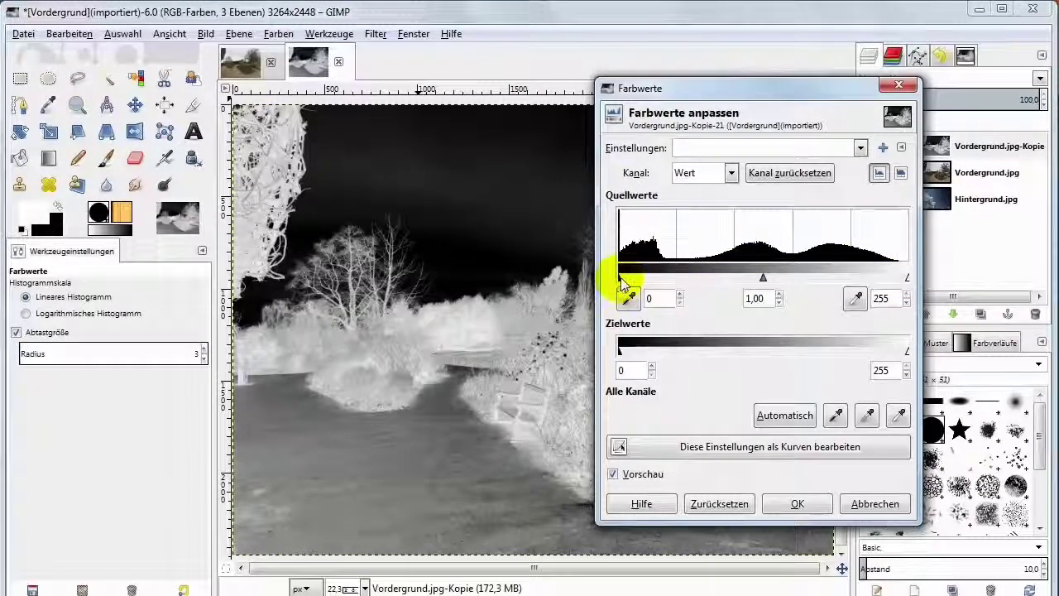
drag(620, 278, 668, 279)
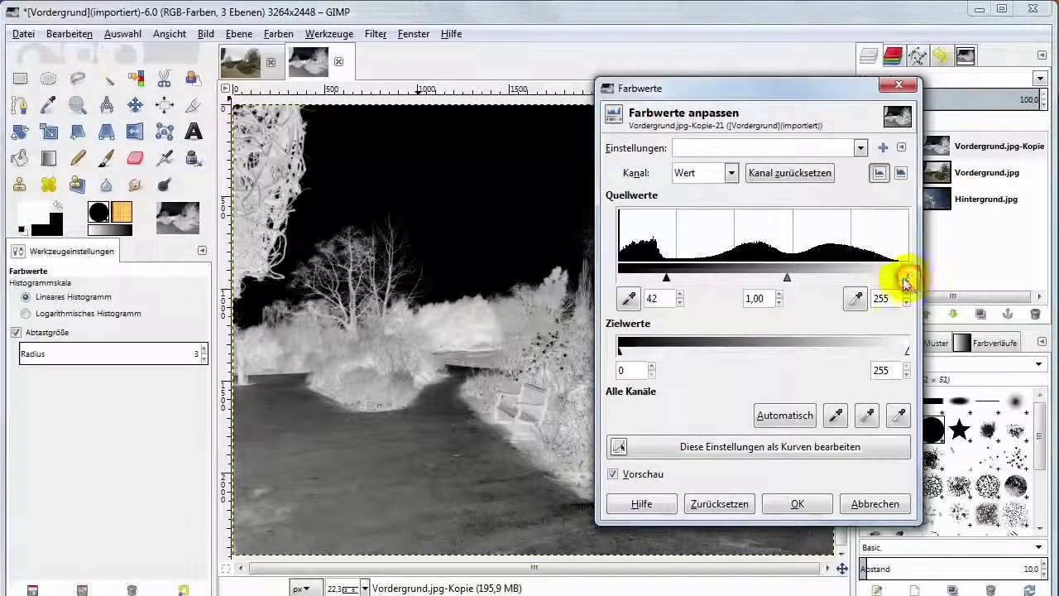
drag(908, 280, 810, 281)
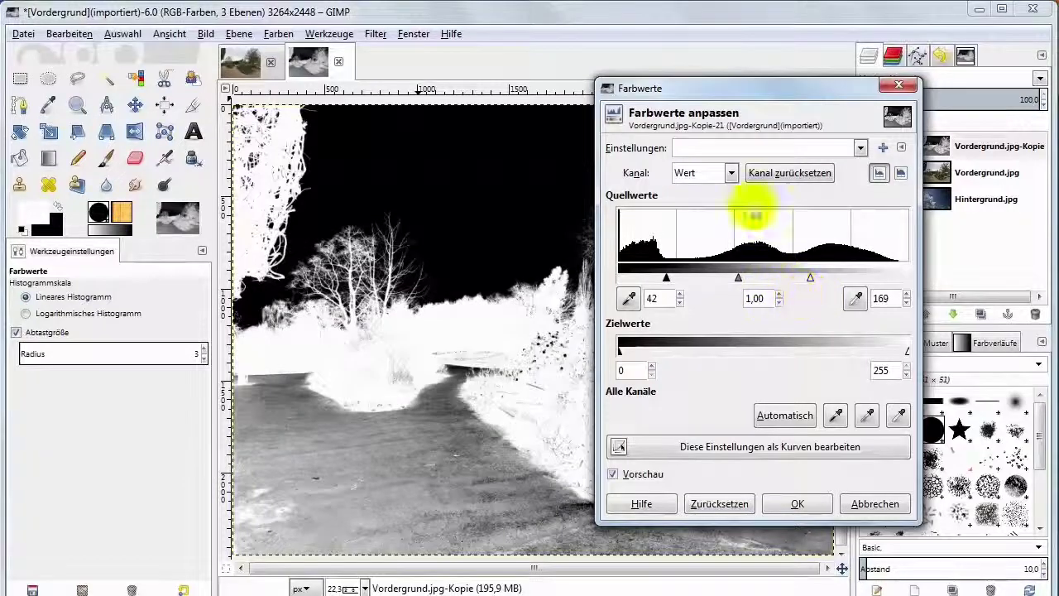
mouse_move(783, 95)
mouse_down()
mouse_move(878, 163)
mouse_move(908, 129)
mouse_up()
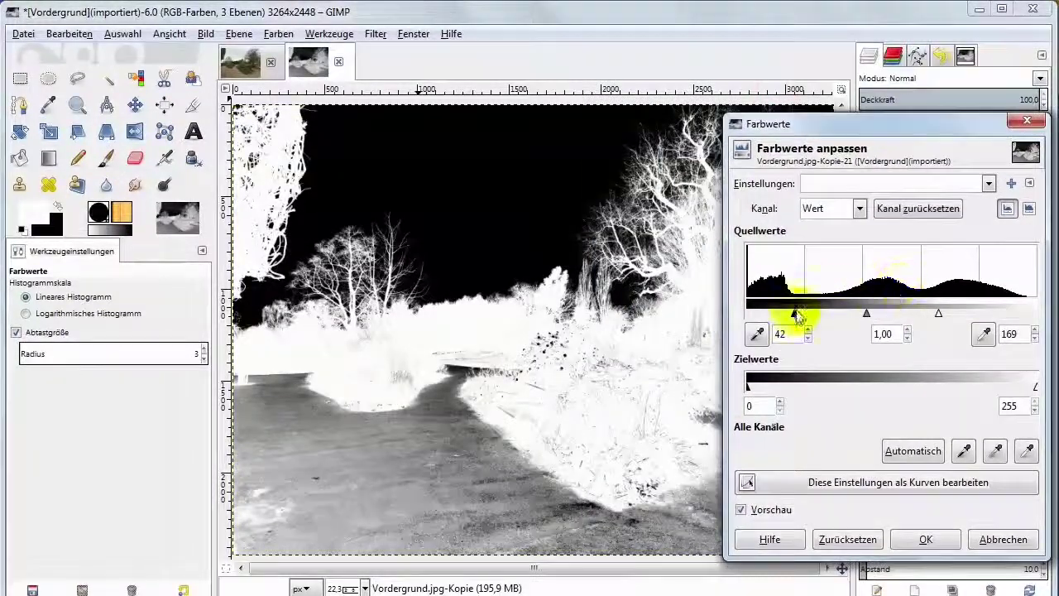
drag(795, 317, 819, 315)
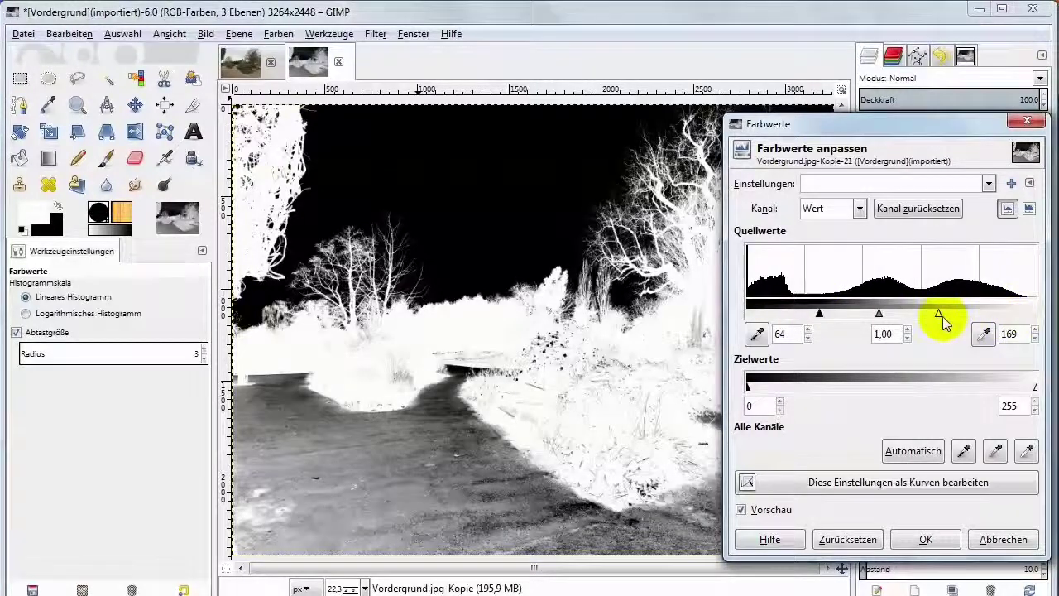
mouse_move(940, 315)
mouse_down()
mouse_move(950, 314)
mouse_move(938, 315)
mouse_up()
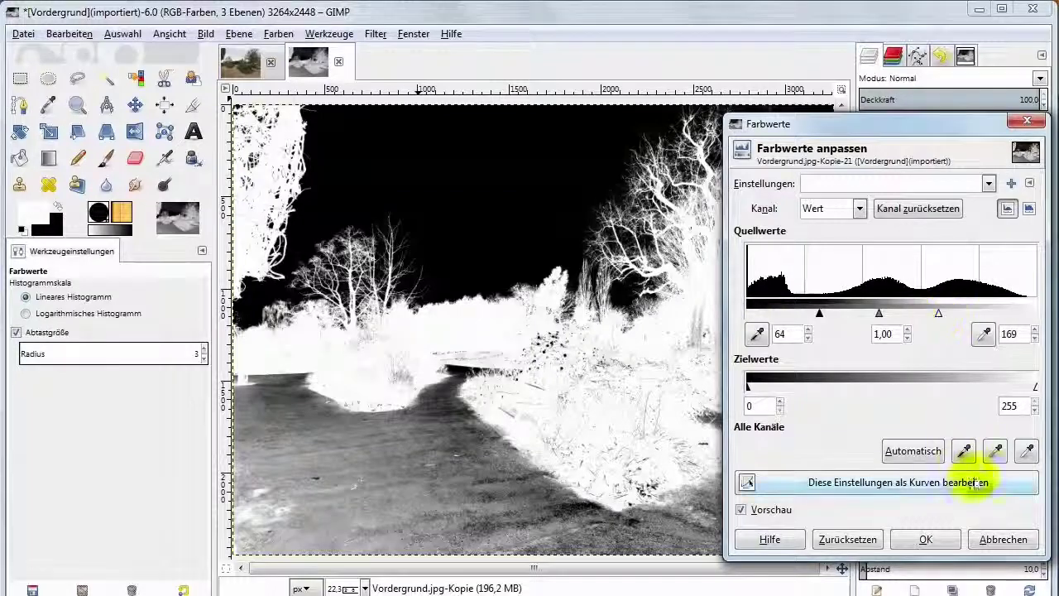
click(943, 539)
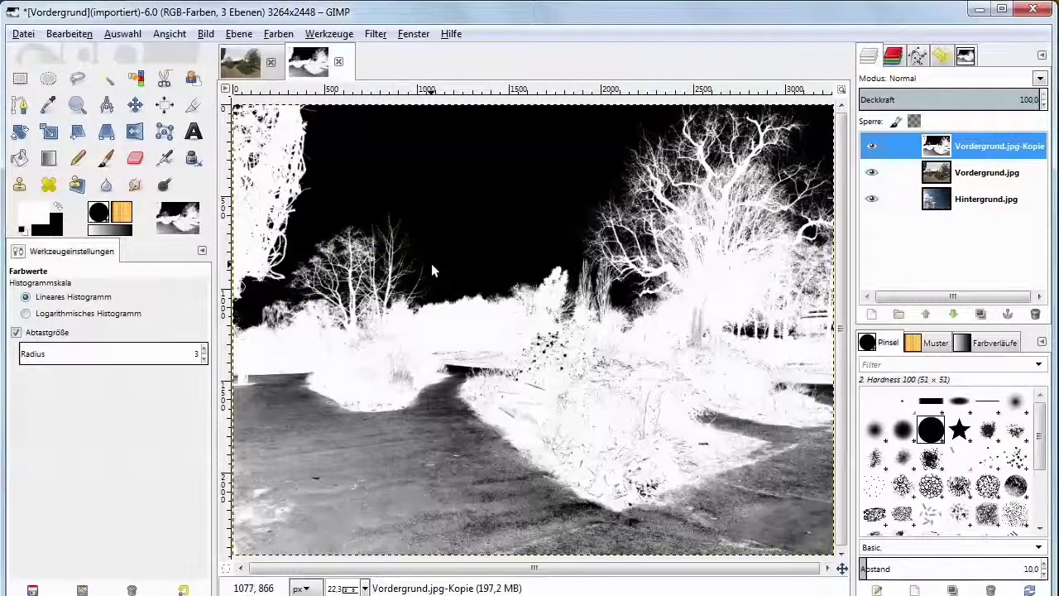
Step: Paint the copy's road, ground and leftover grey specks solid white, leaving the sky black
drag(431, 263, 592, 489)
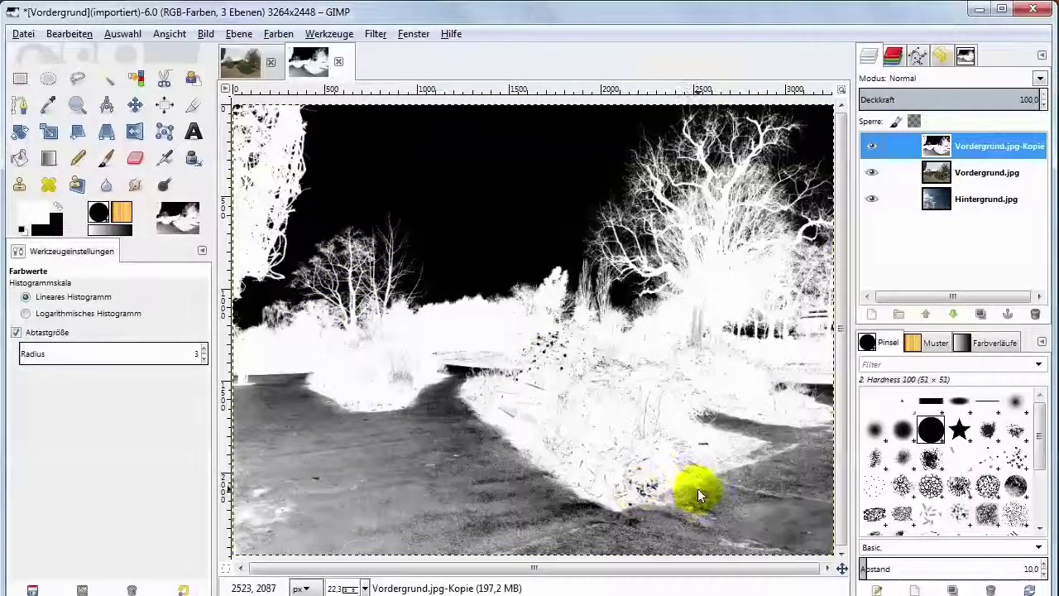
click(80, 159)
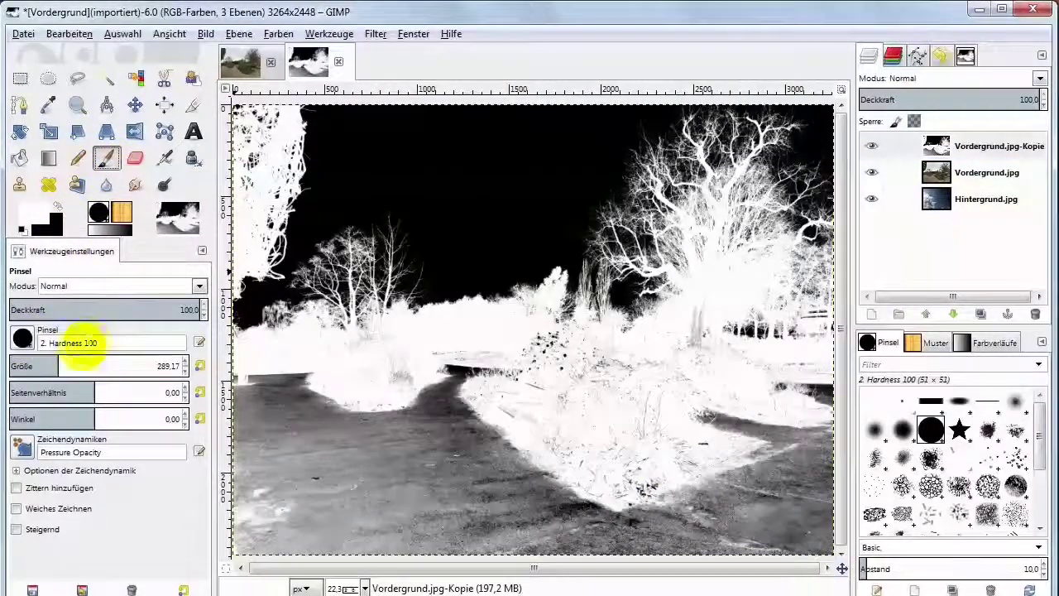
click(89, 366)
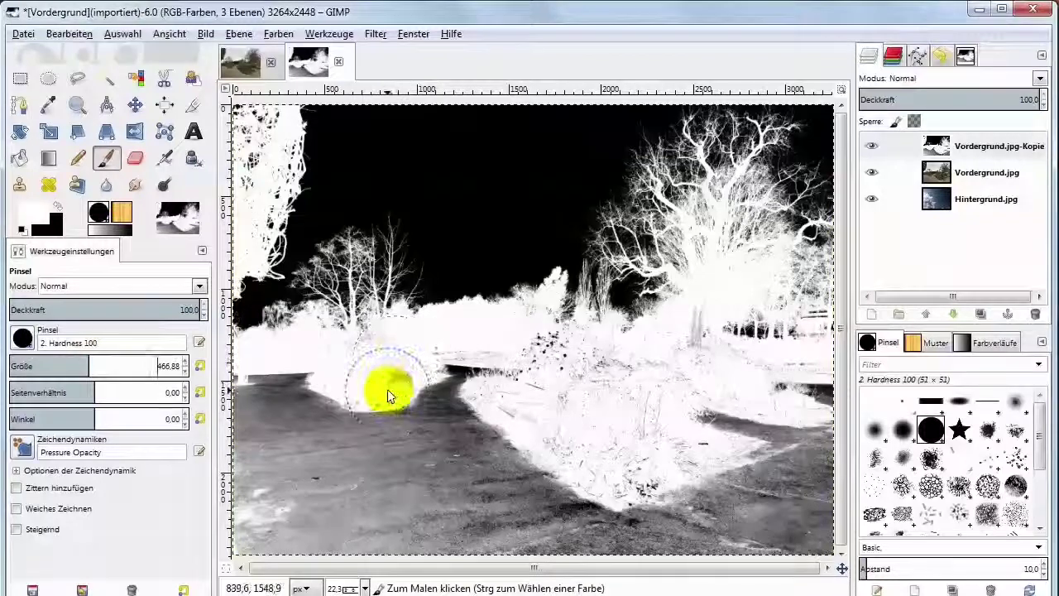
mouse_move(390, 447)
mouse_down()
mouse_move(697, 556)
mouse_move(696, 398)
mouse_move(407, 399)
mouse_move(320, 440)
mouse_move(456, 480)
mouse_move(603, 496)
mouse_move(751, 464)
mouse_up()
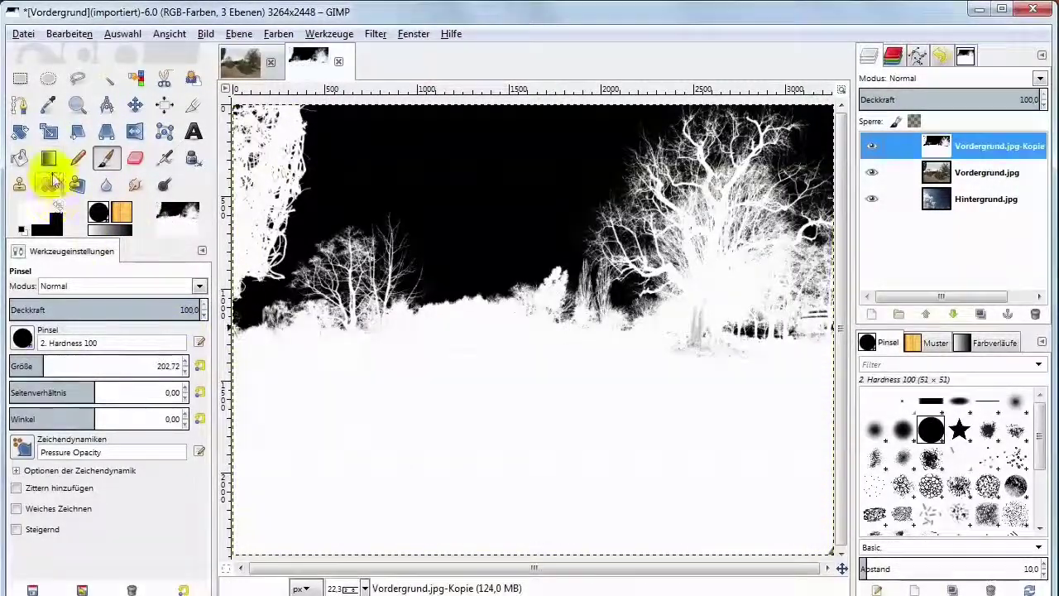
click(77, 159)
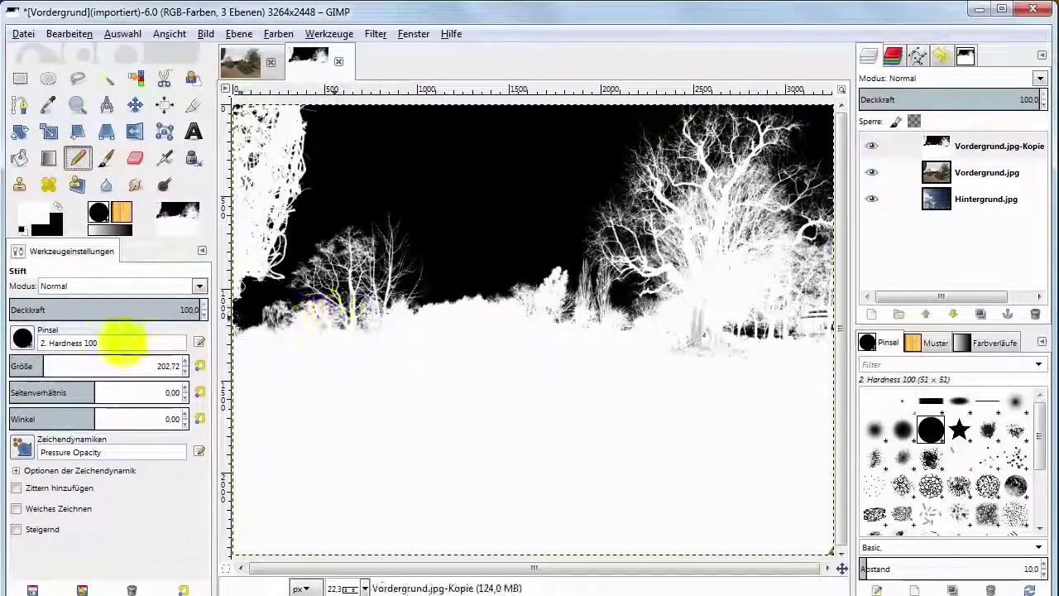
click(621, 360)
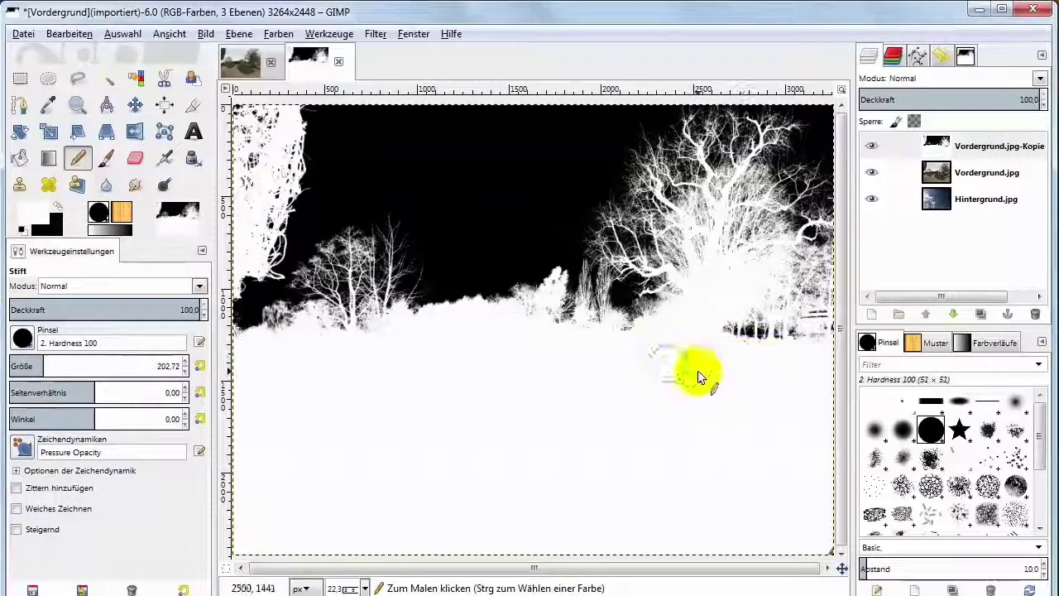
click(454, 356)
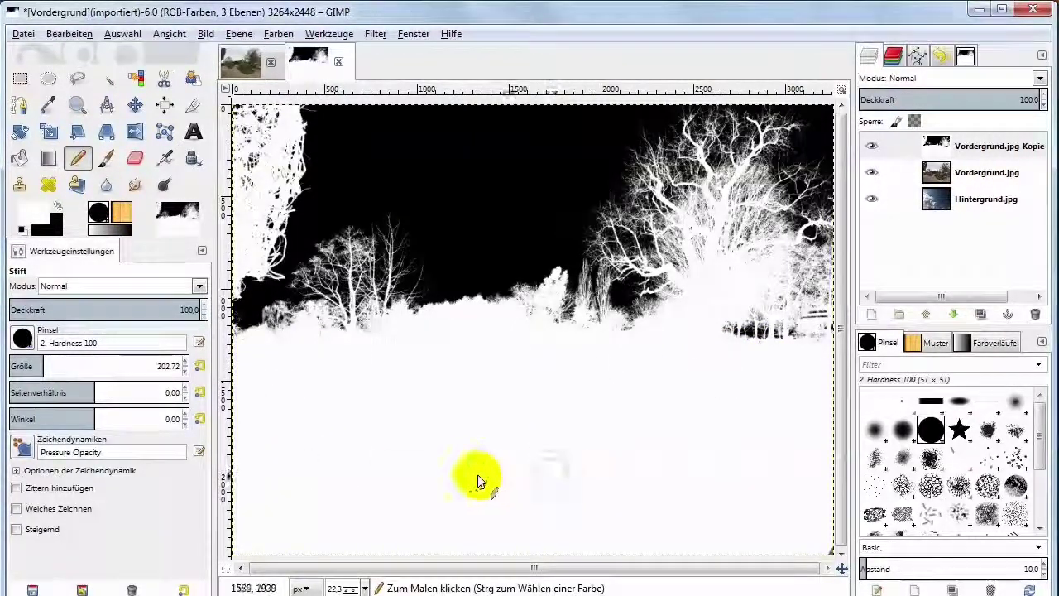
mouse_move(542, 426)
mouse_down()
mouse_move(614, 422)
mouse_move(599, 459)
mouse_up()
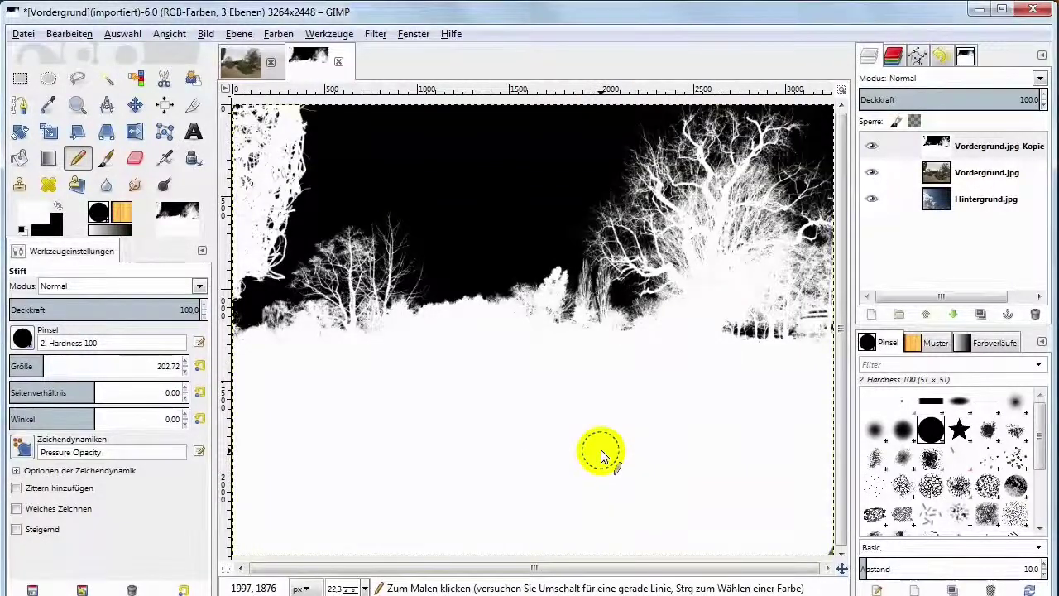
Step: Add a Weiß (volle Deckkraft) mask to Vordergrund.jpg and hide the black-and-white copy
click(960, 177)
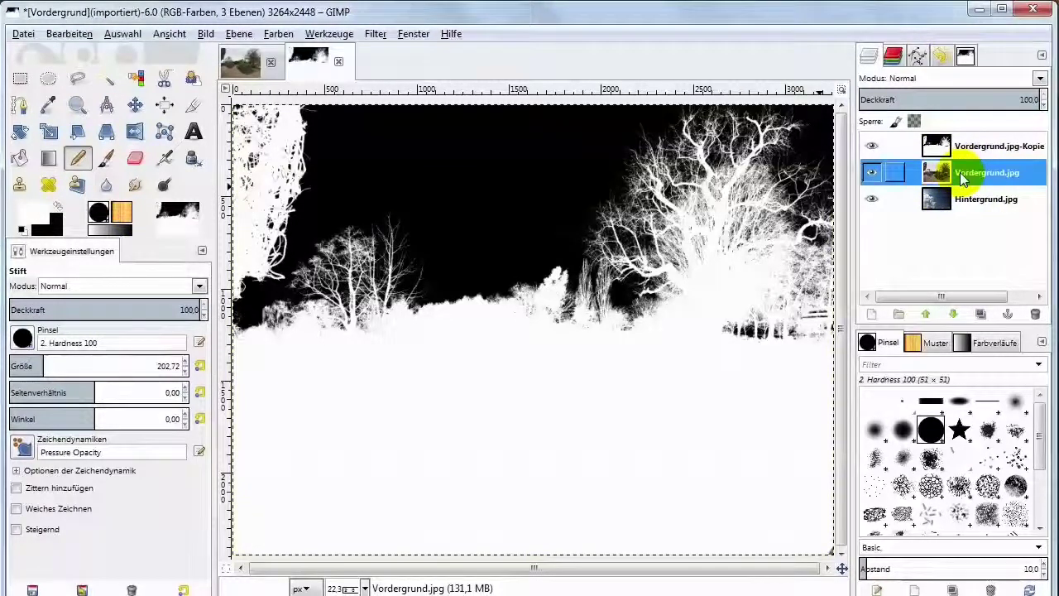
right_click(962, 180)
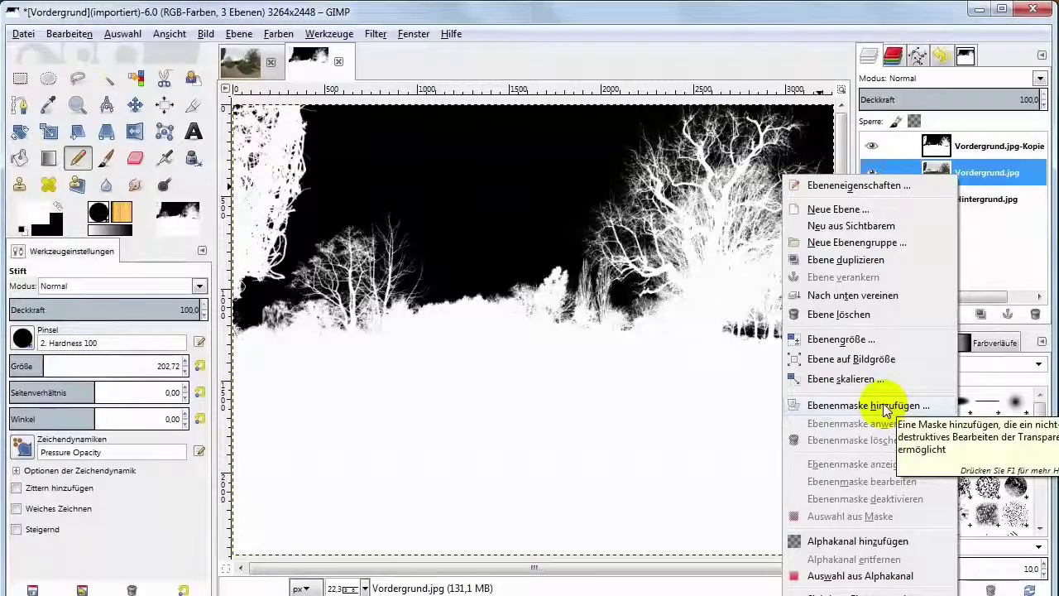
click(246, 37)
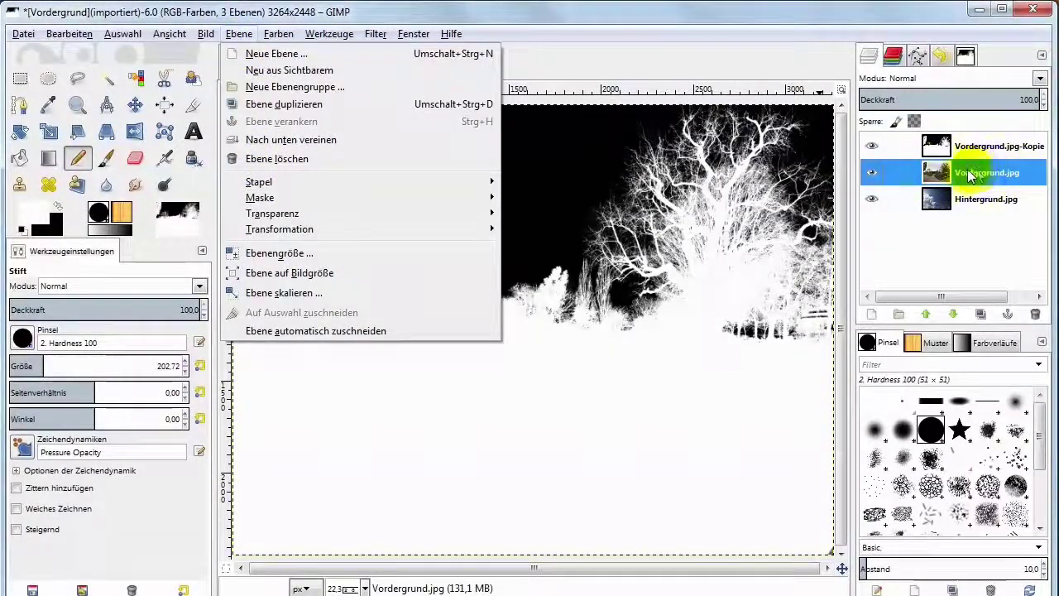
click(871, 147)
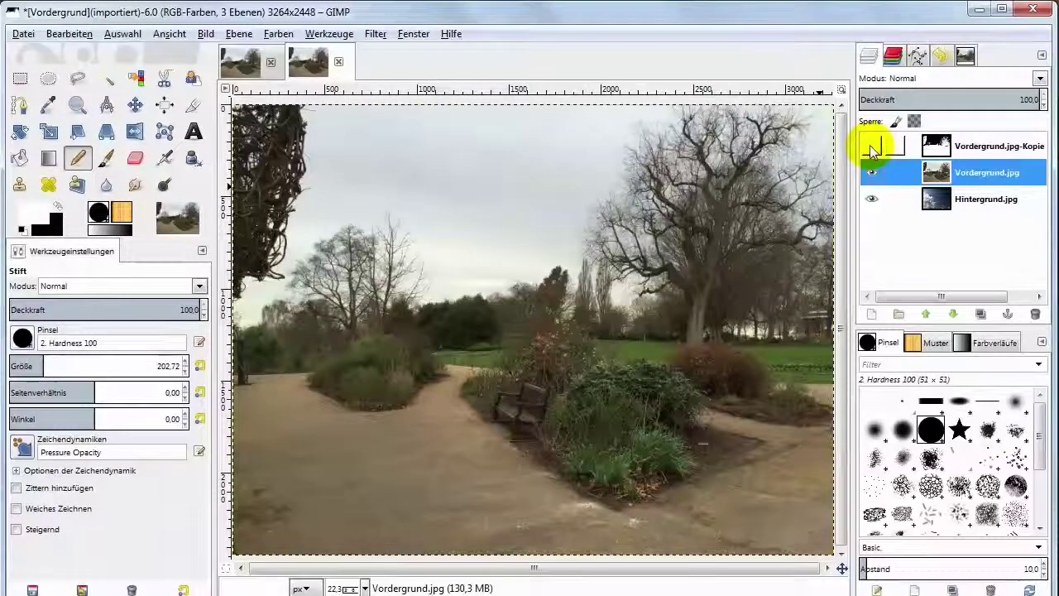
click(871, 147)
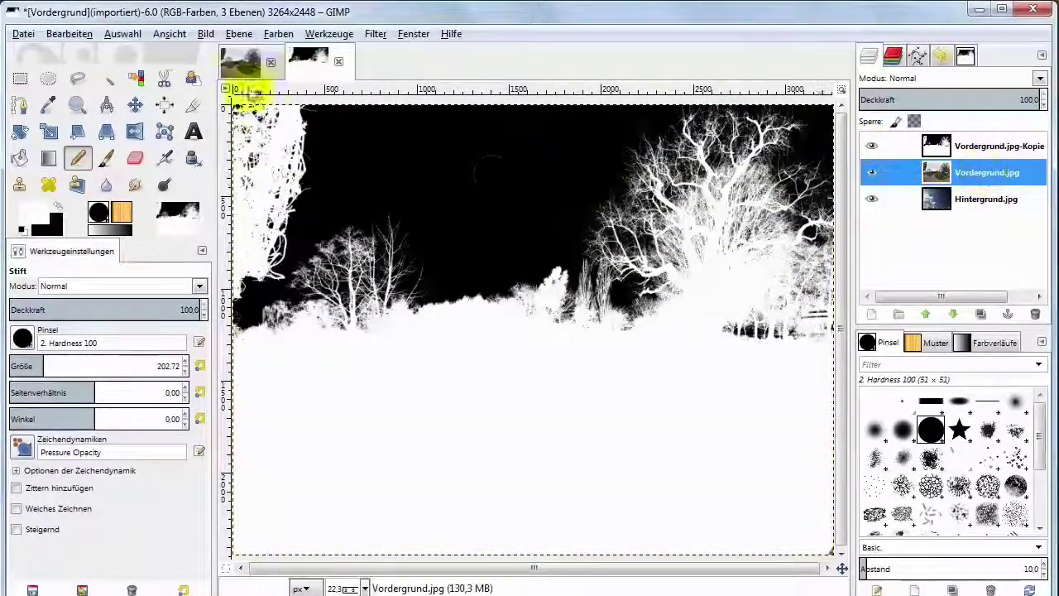
click(236, 37)
mouse_move(260, 198)
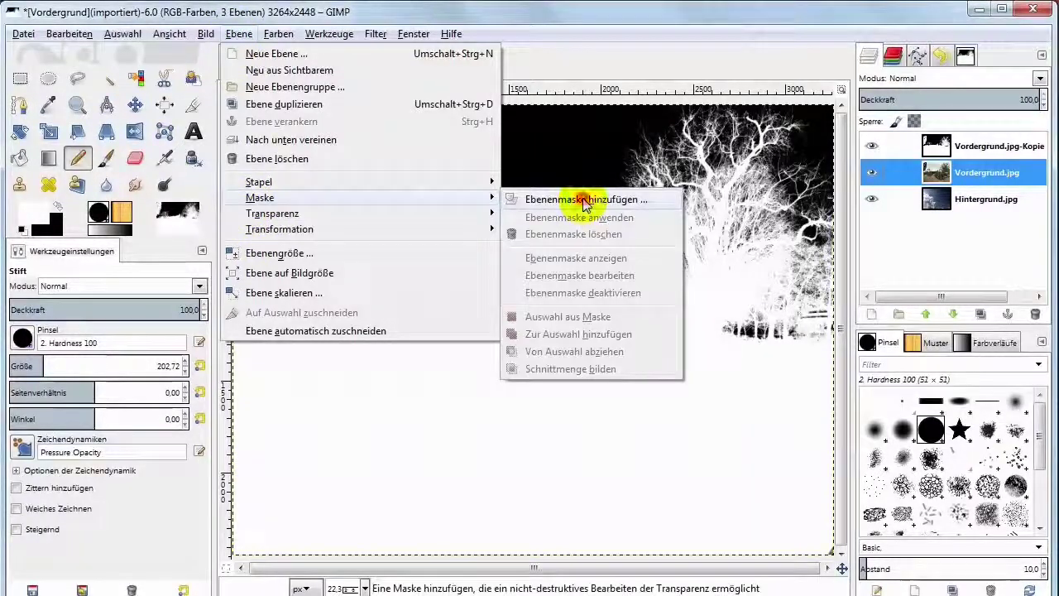
click(584, 201)
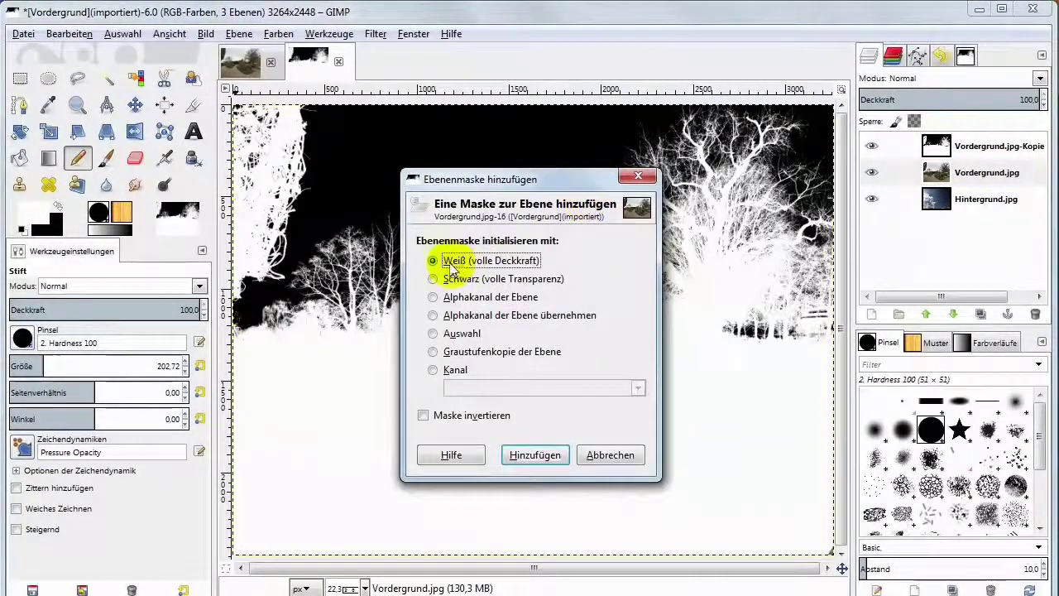
click(535, 455)
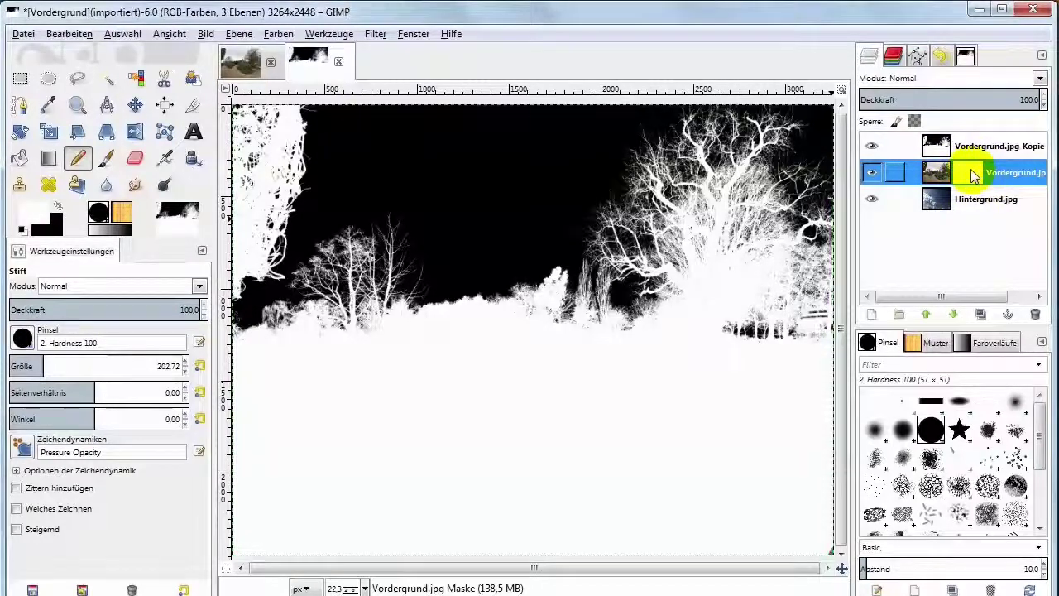
click(871, 145)
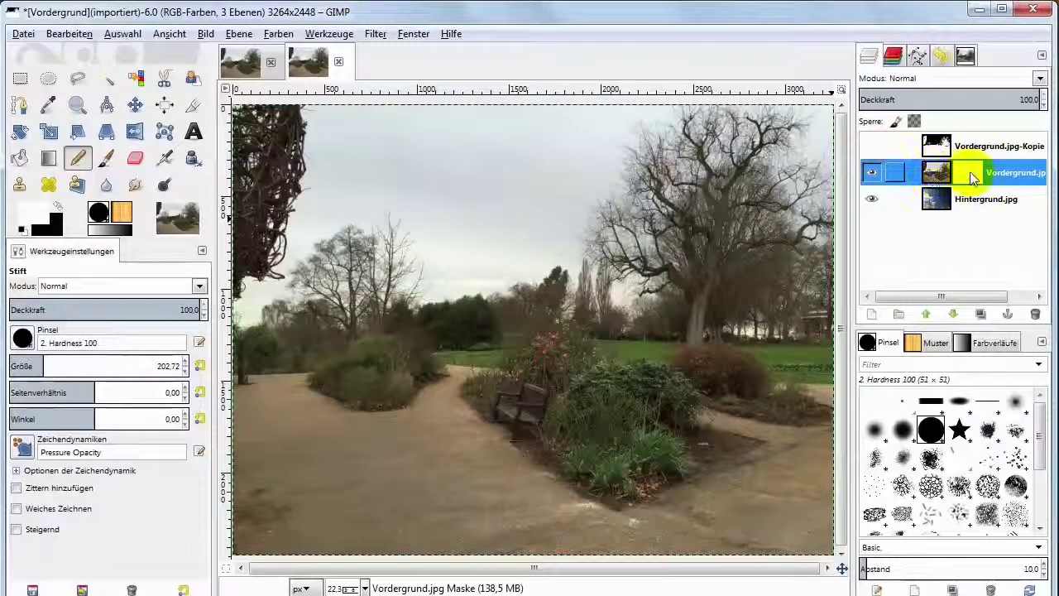
Step: Show the Vordergrund.jpg-Kopie layer again and copy its black-and-white image
click(871, 146)
click(951, 146)
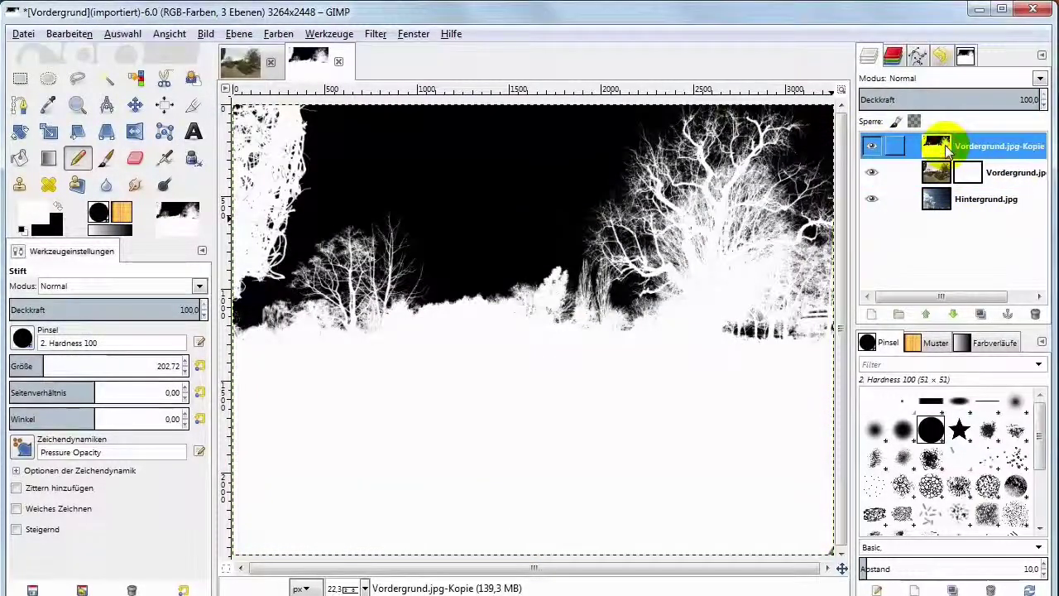
right_click(939, 147)
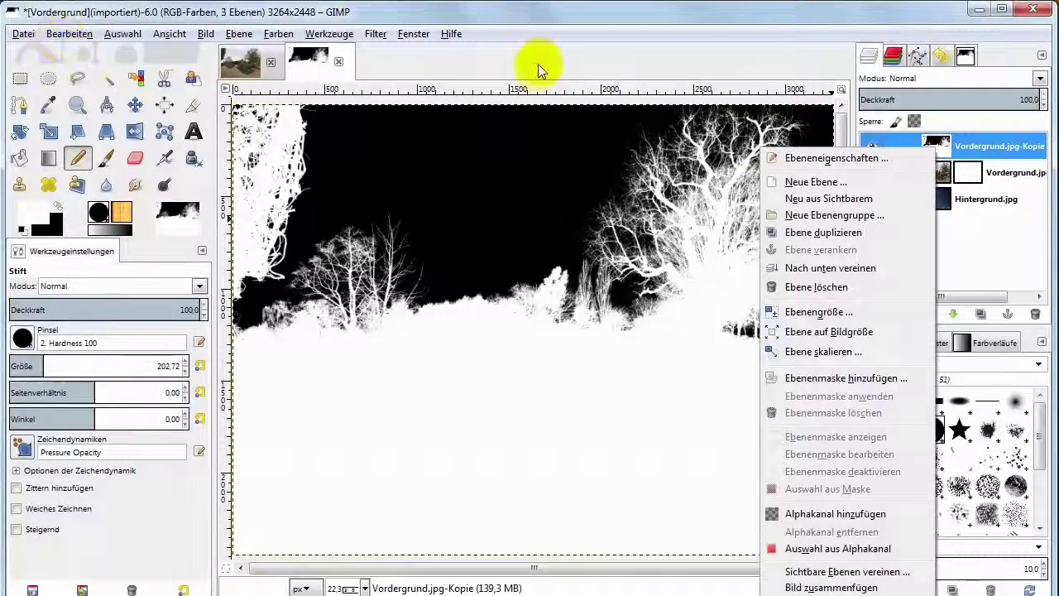
click(87, 38)
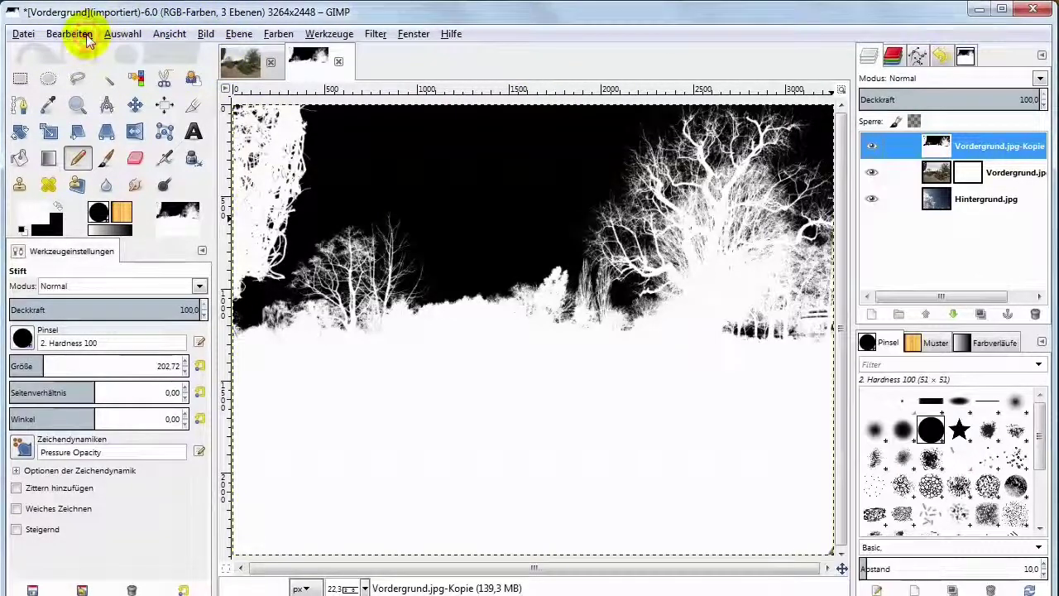
click(78, 145)
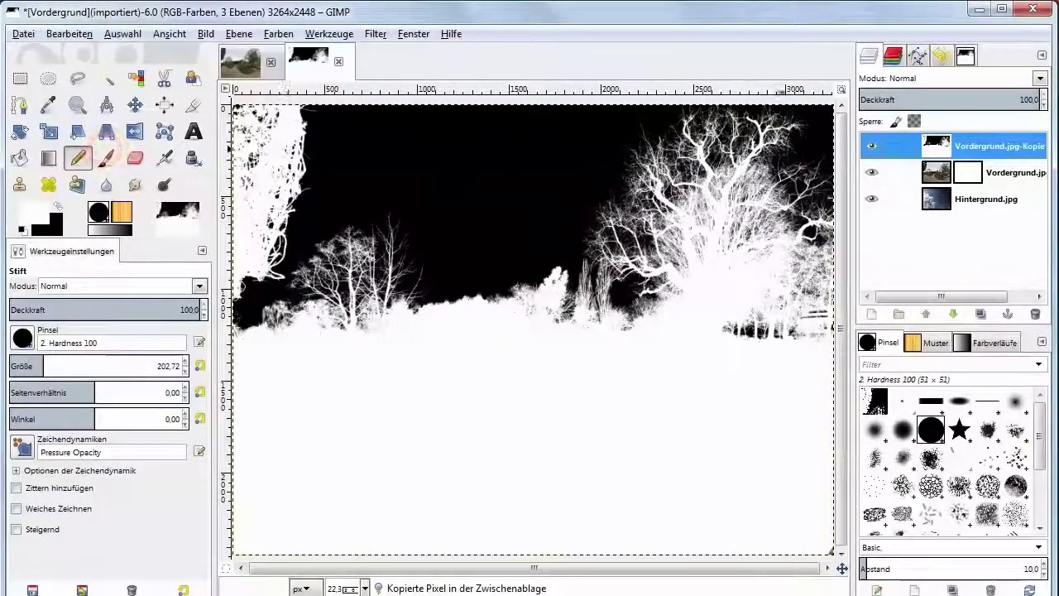
Step: Paste the black-and-white image into Vordergrund.jpg's layer mask and anchor it
click(1003, 176)
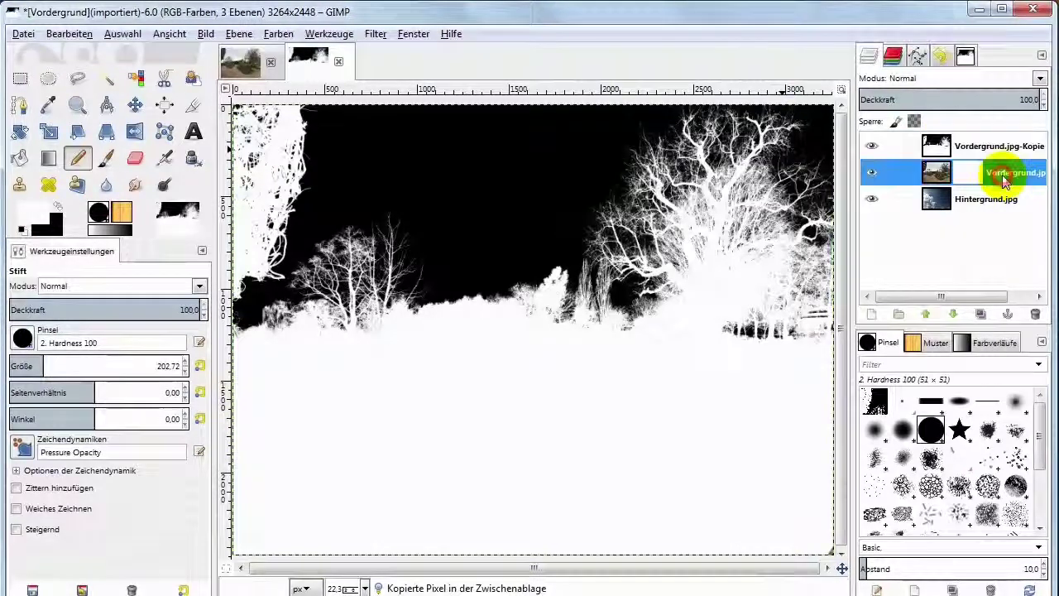
right_click(1004, 180)
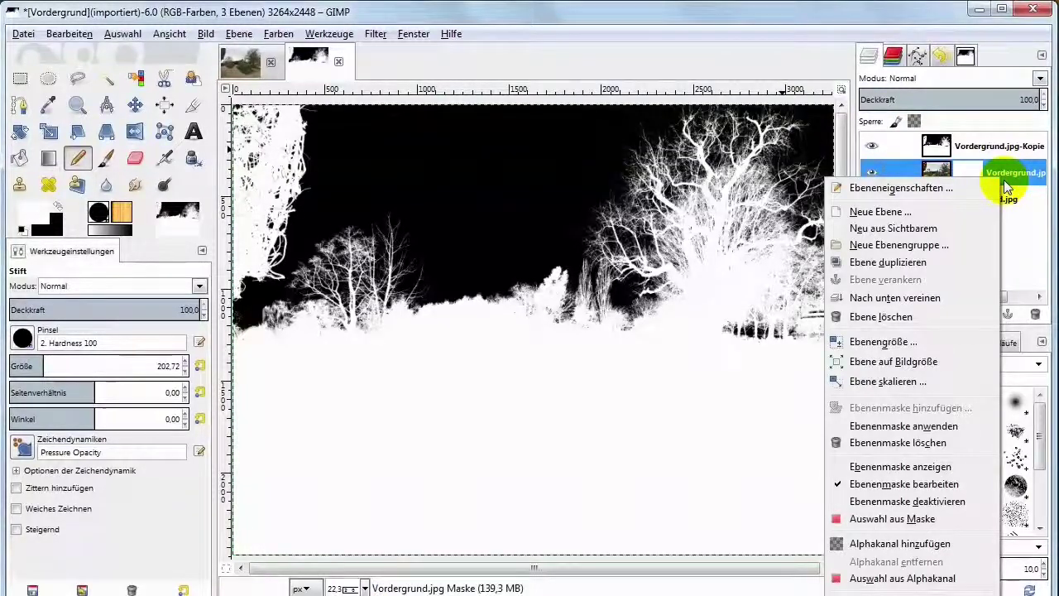
click(1010, 180)
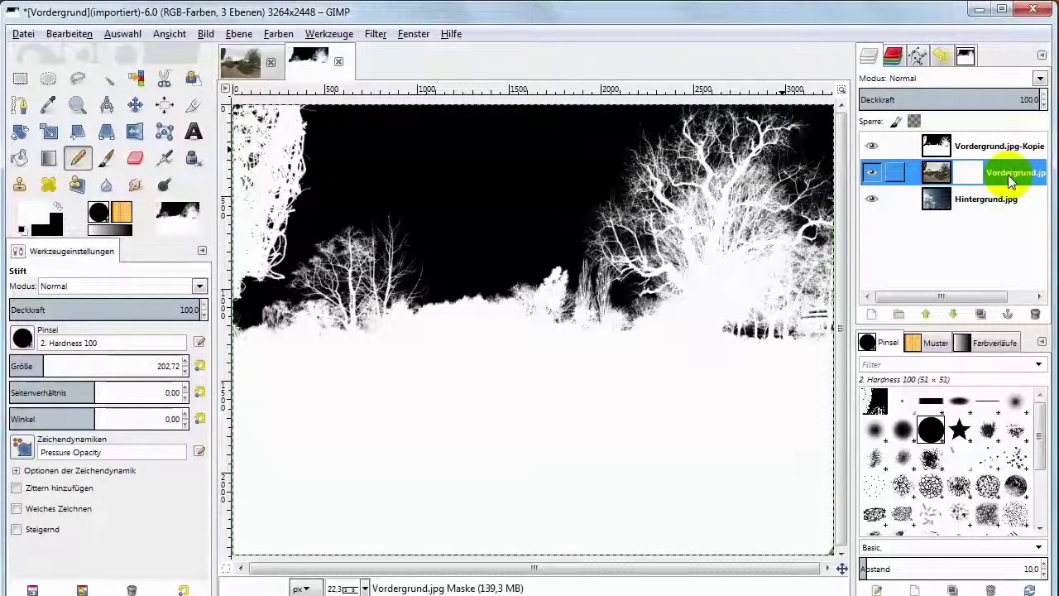
key(ctrl+v)
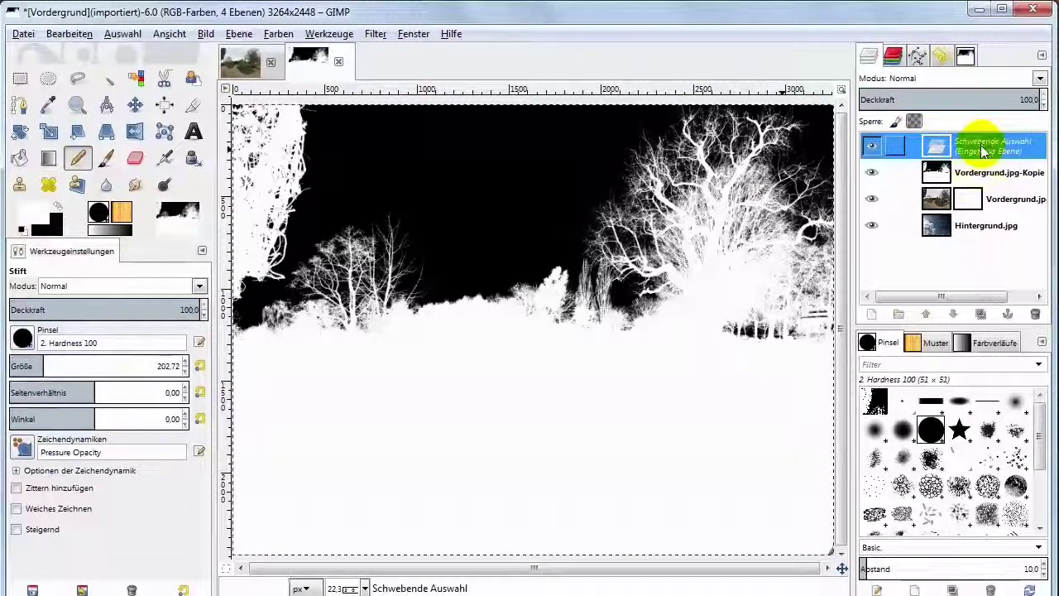
click(1007, 316)
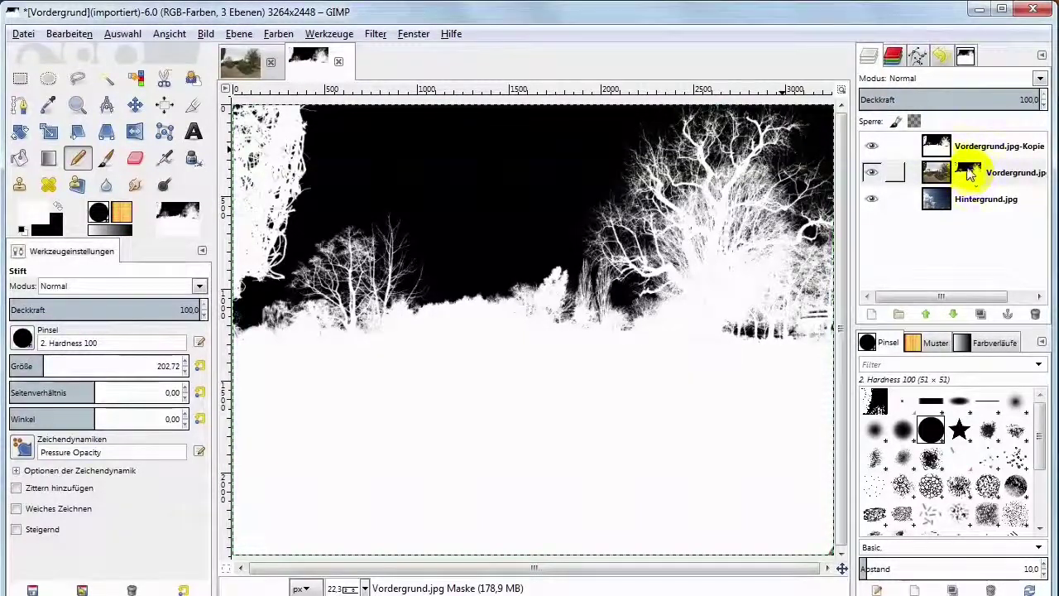
Step: Hide Vordergrund.jpg-Kopie to view the park photo against the cloudy sky
click(968, 172)
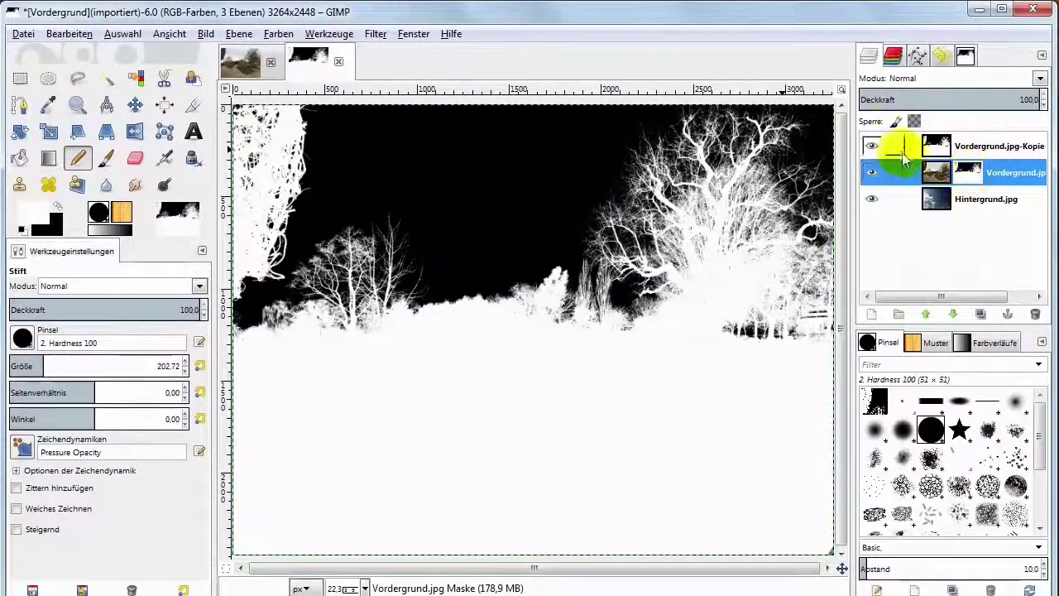
click(872, 146)
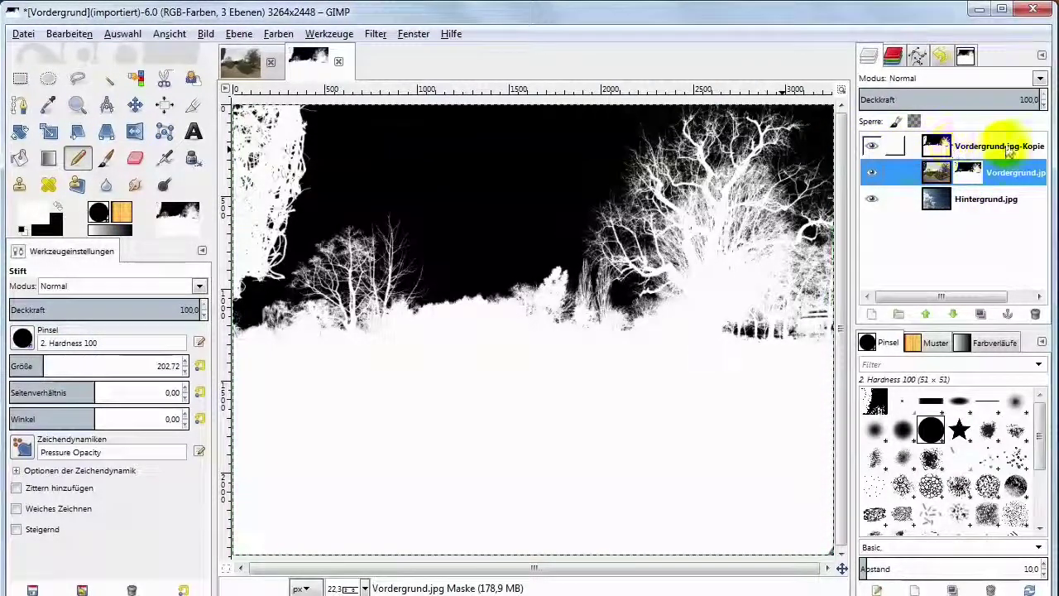
click(872, 147)
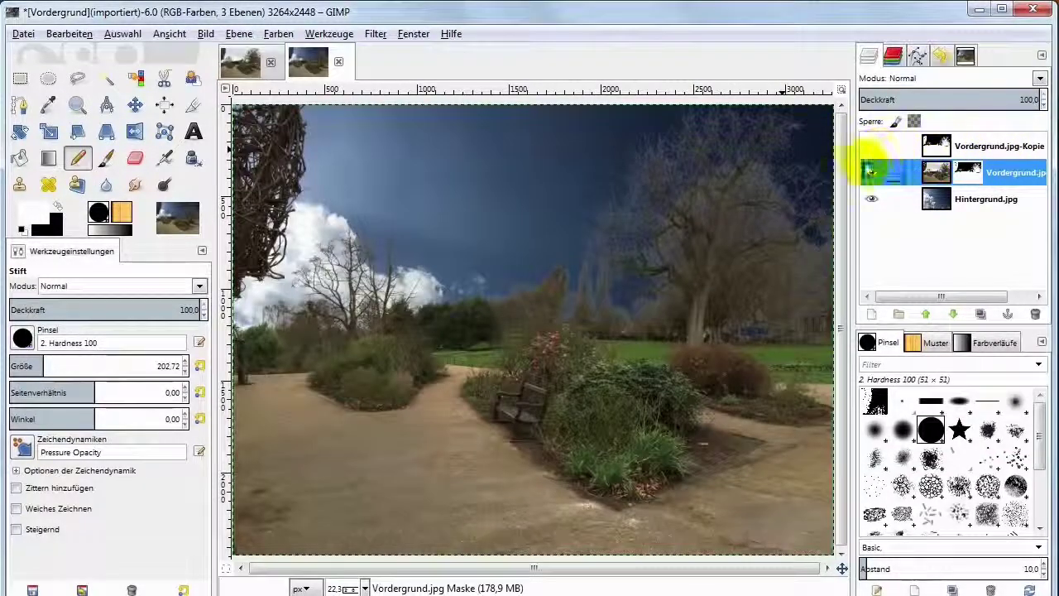